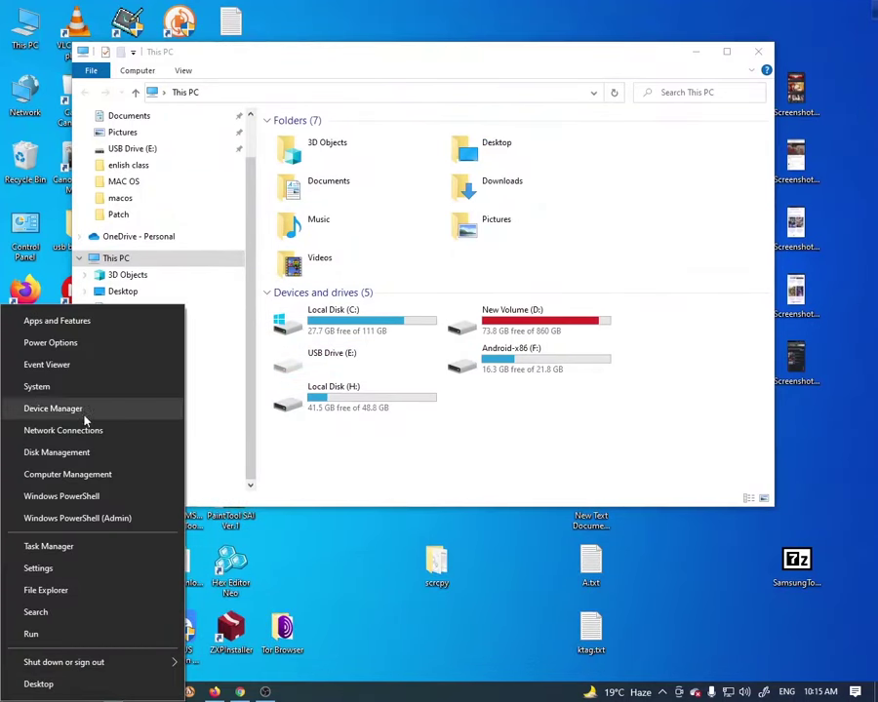
pyautogui.click(56, 453)
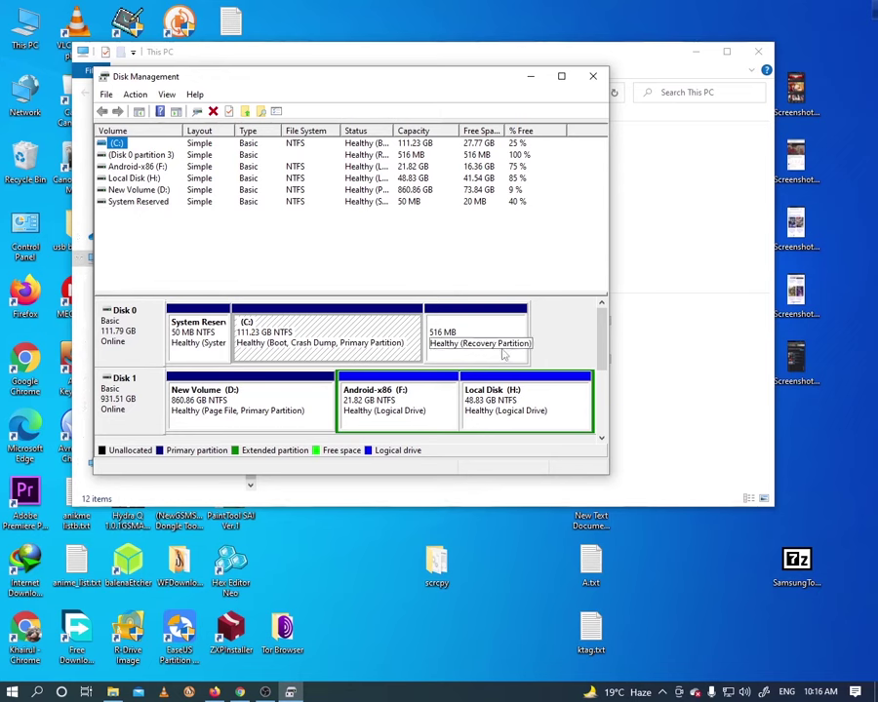
pyautogui.click(597, 338)
pyautogui.scroll(-2, 232, 367)
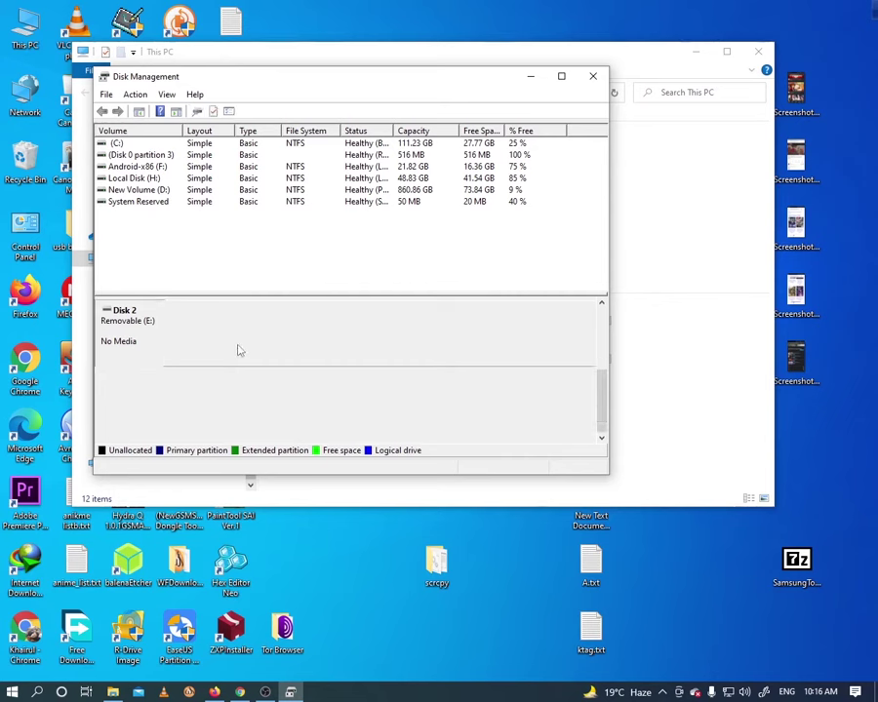
pyautogui.rightClick(128, 342)
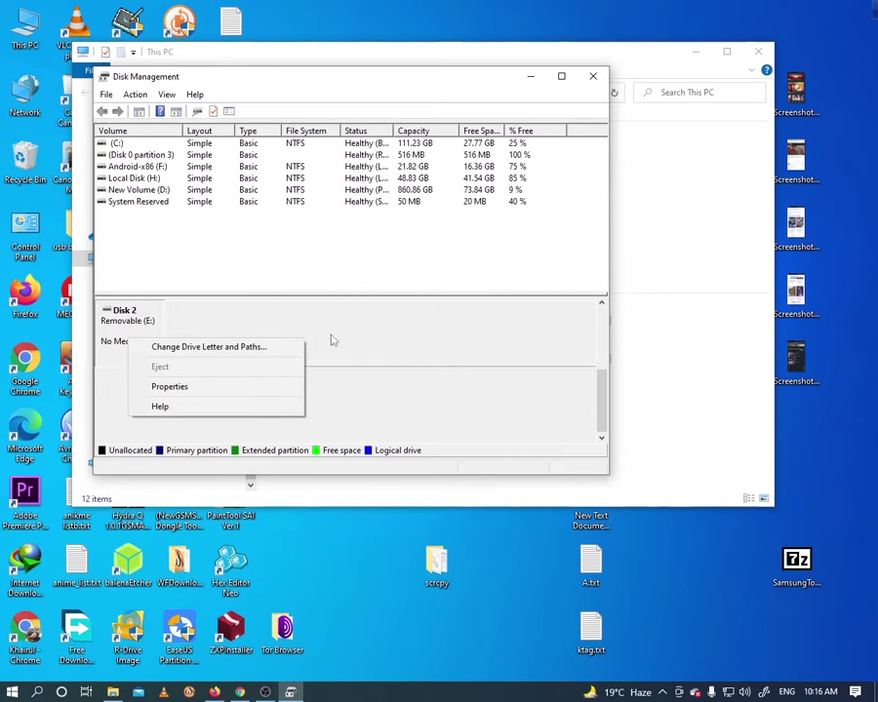
pyautogui.click(504, 354)
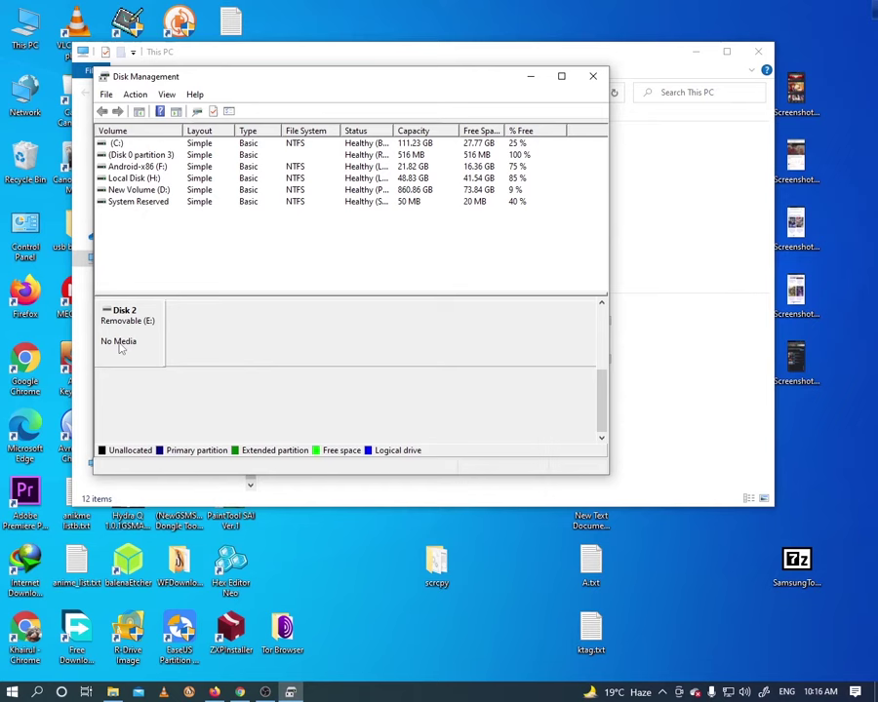
pyautogui.click(593, 77)
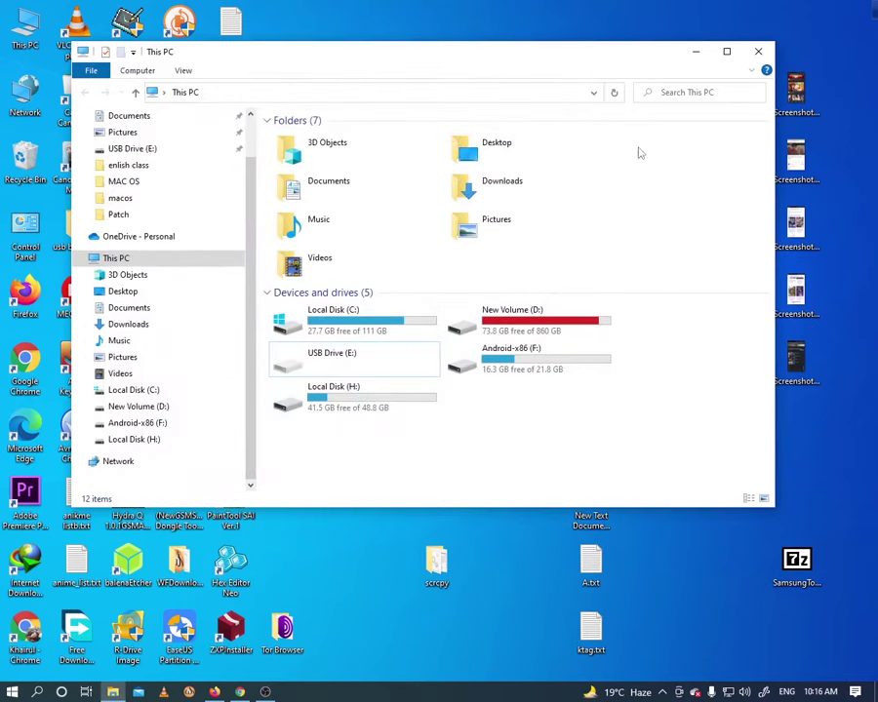
pyautogui.click(695, 50)
pyautogui.rightClick(688, 139)
pyautogui.click(703, 158)
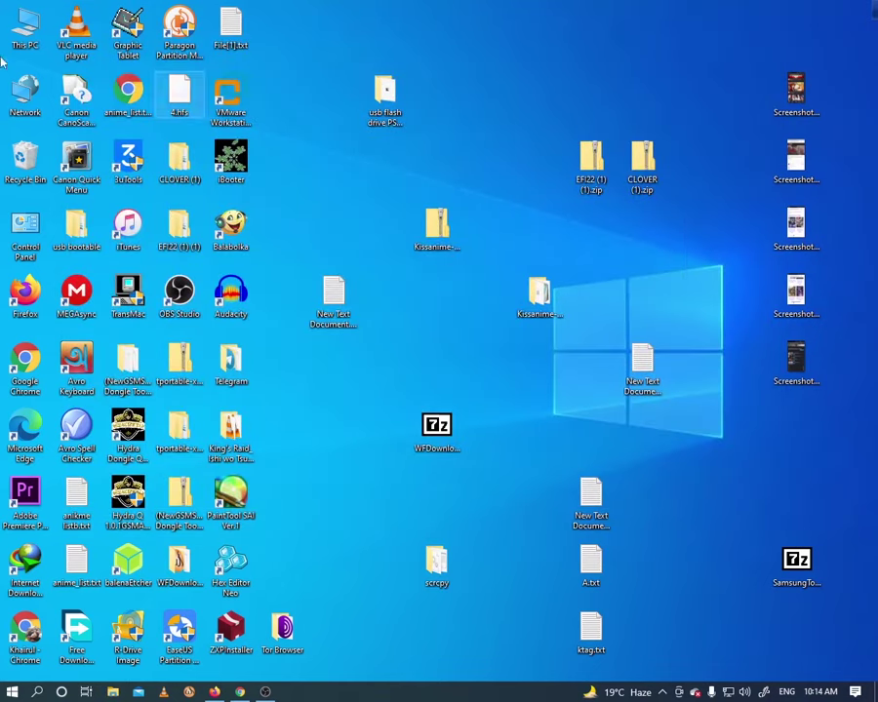
pyautogui.doubleClick(24, 27)
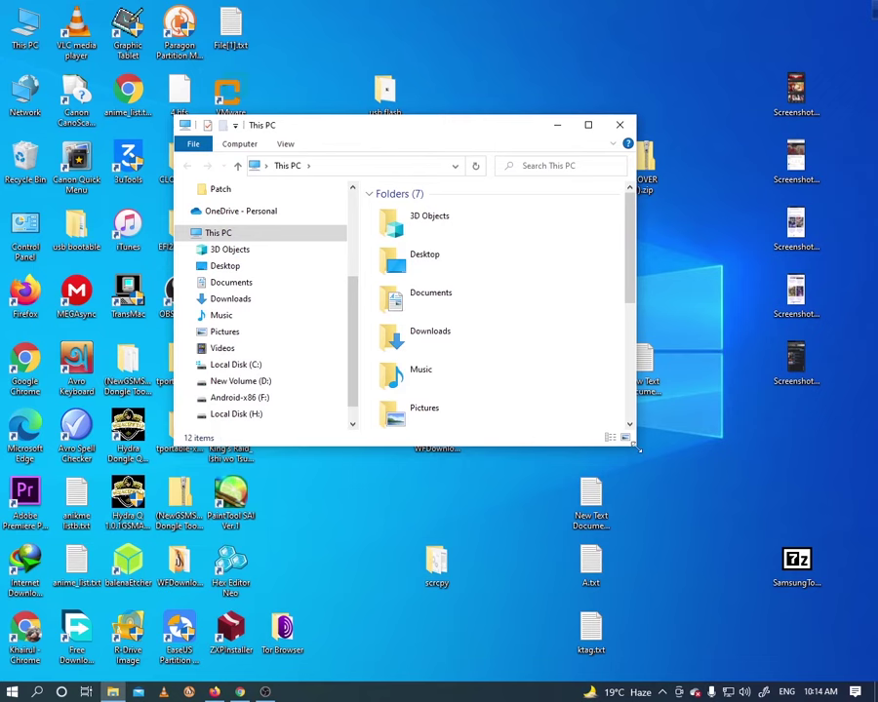
pyautogui.moveTo(636, 447); pyautogui.dragTo(874, 580)
pyautogui.doubleClick(445, 438)
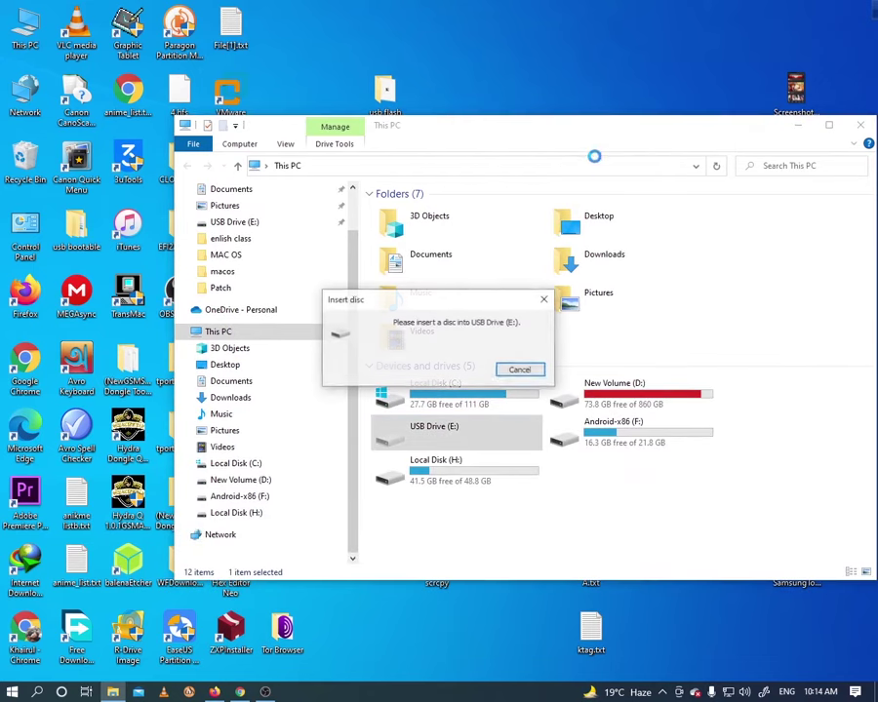
pyautogui.click(536, 370)
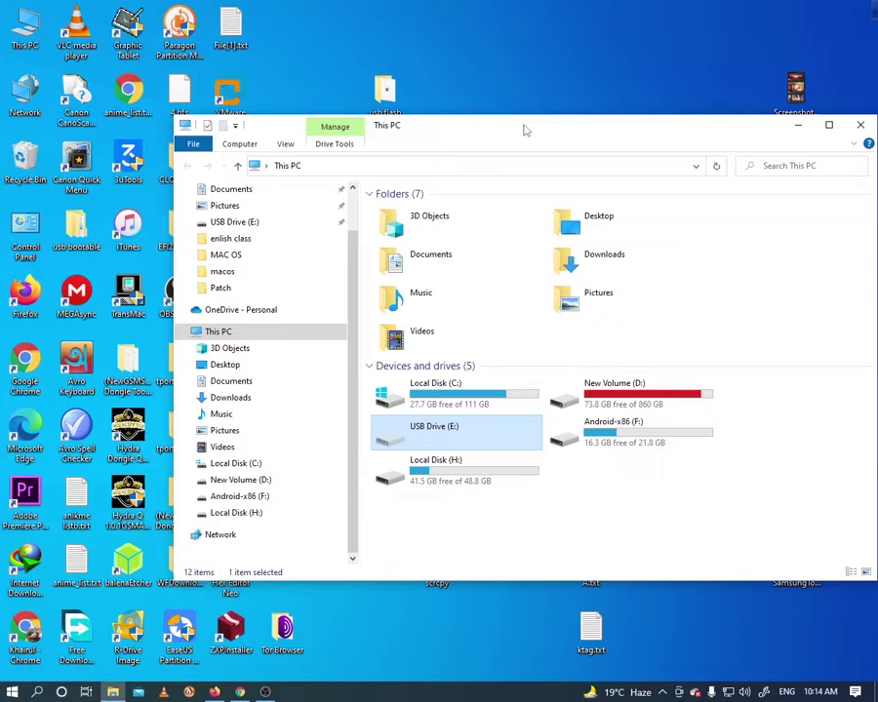
pyautogui.moveTo(524, 129); pyautogui.dragTo(425, 56)
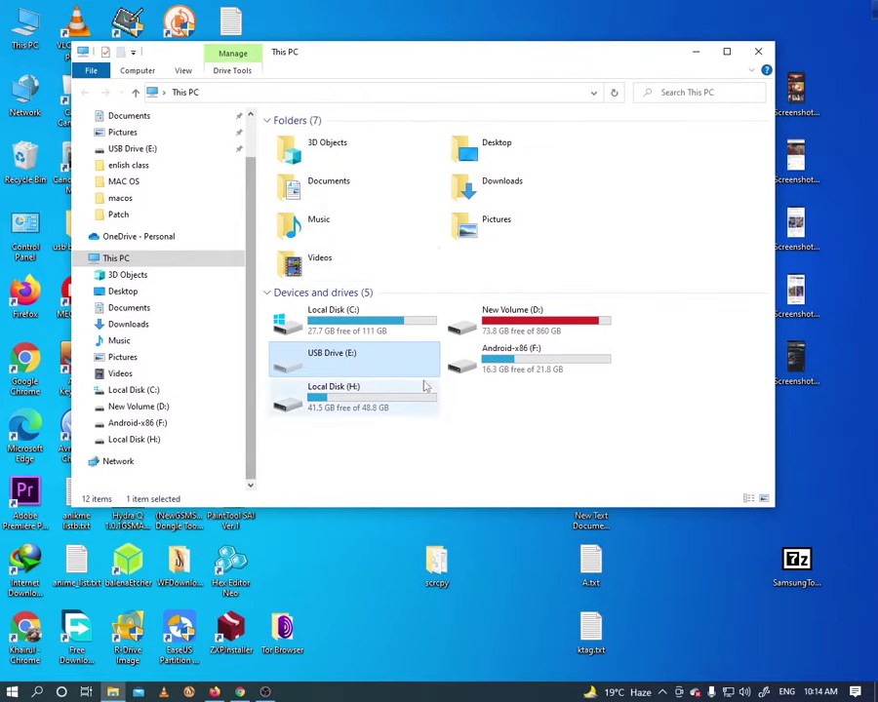
pyautogui.rightClick(387, 354)
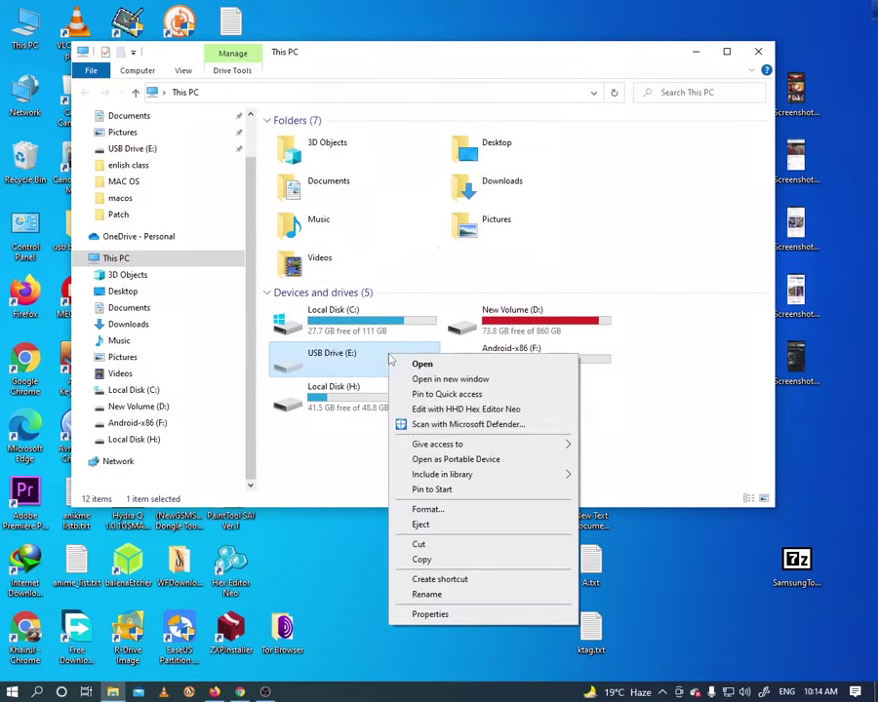
pyautogui.click(439, 507)
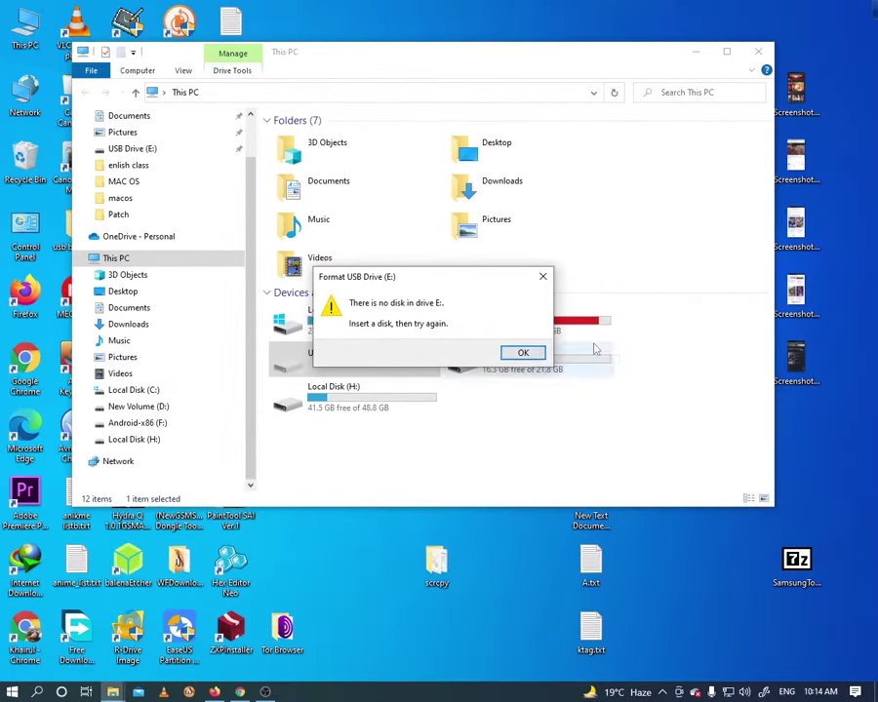
pyautogui.click(530, 354)
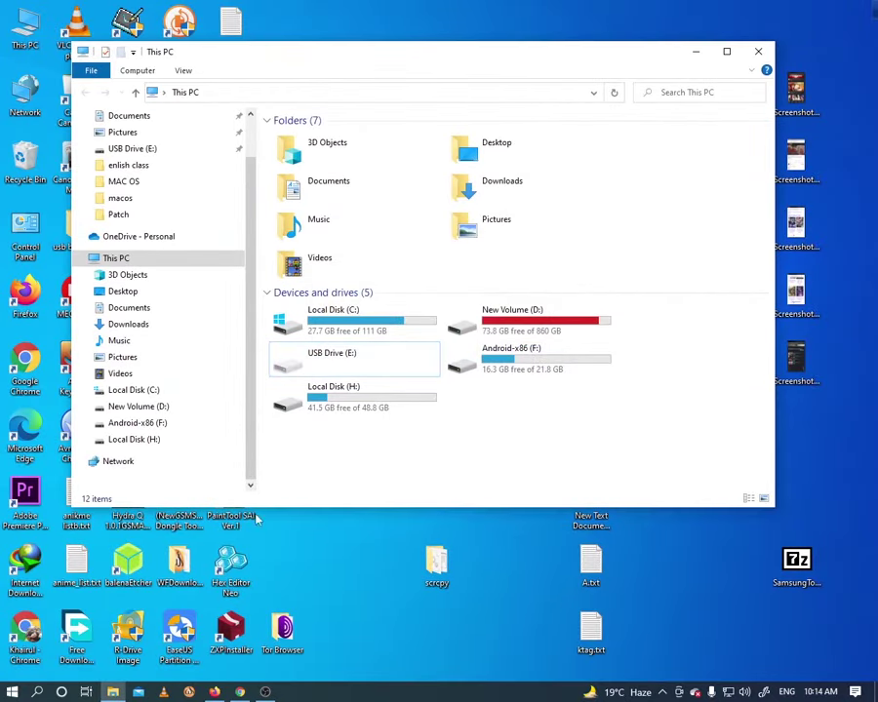
# Step: Select Disk 2 in diskpart and run clean, which fails with a no-media error
pyautogui.click(37, 691)
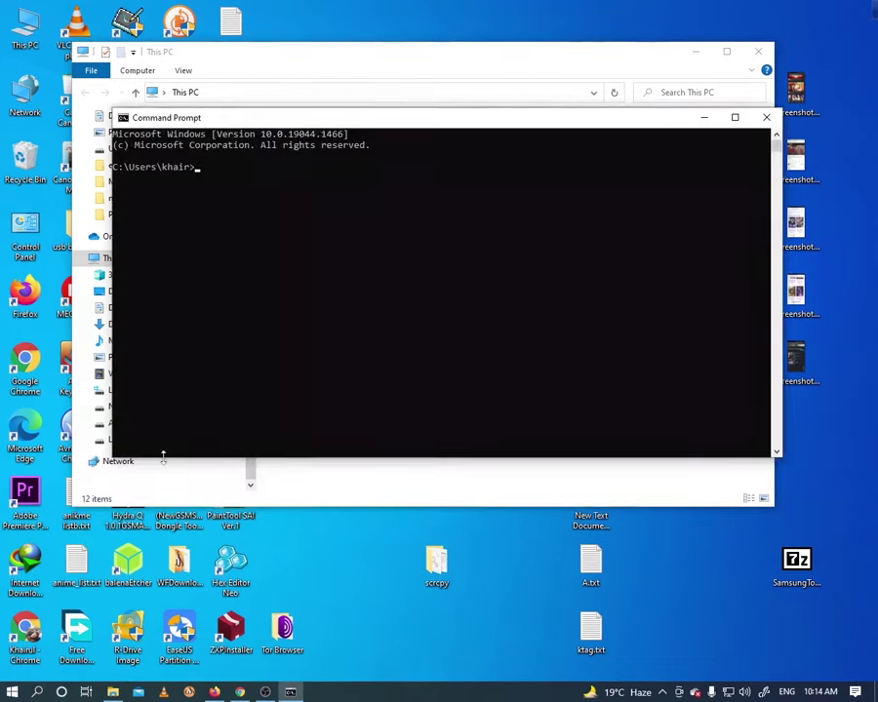
pyautogui.write('sel disk 2')
pyautogui.press('Return')
pyautogui.write('clean')
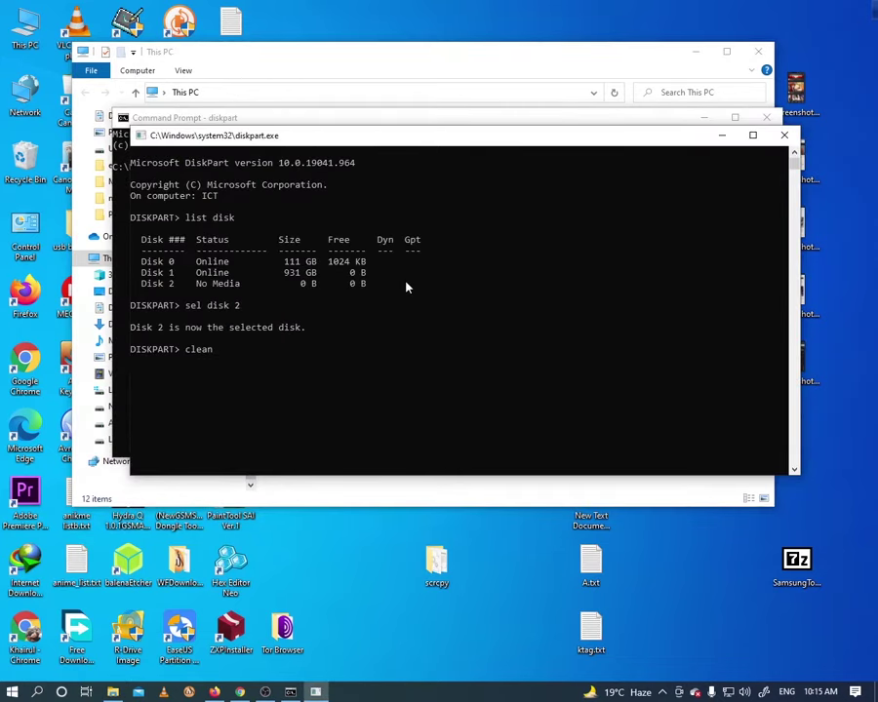
pyautogui.press('Return')
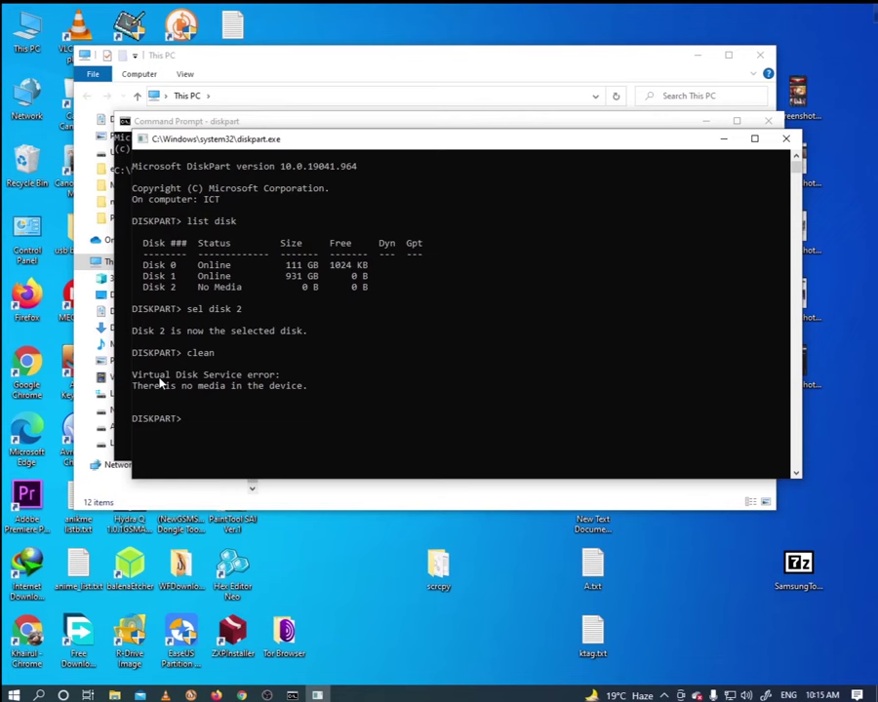
# Step: Copy the 'There is no media in the device' error lines and enter format
pyautogui.moveTo(128, 377); pyautogui.dragTo(361, 387)
pyautogui.rightClick(360, 387)
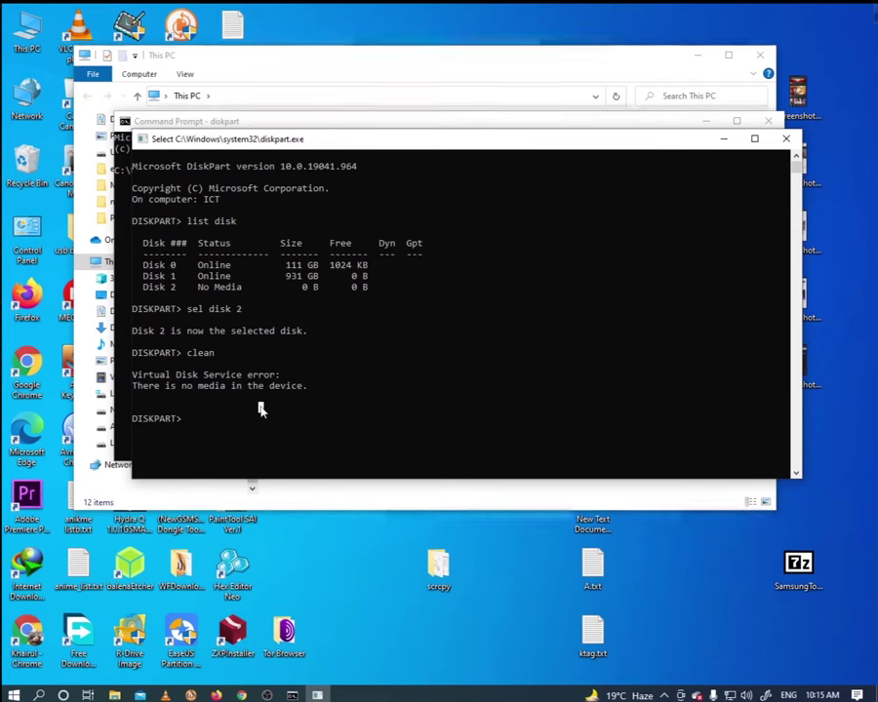
pyautogui.write('for')
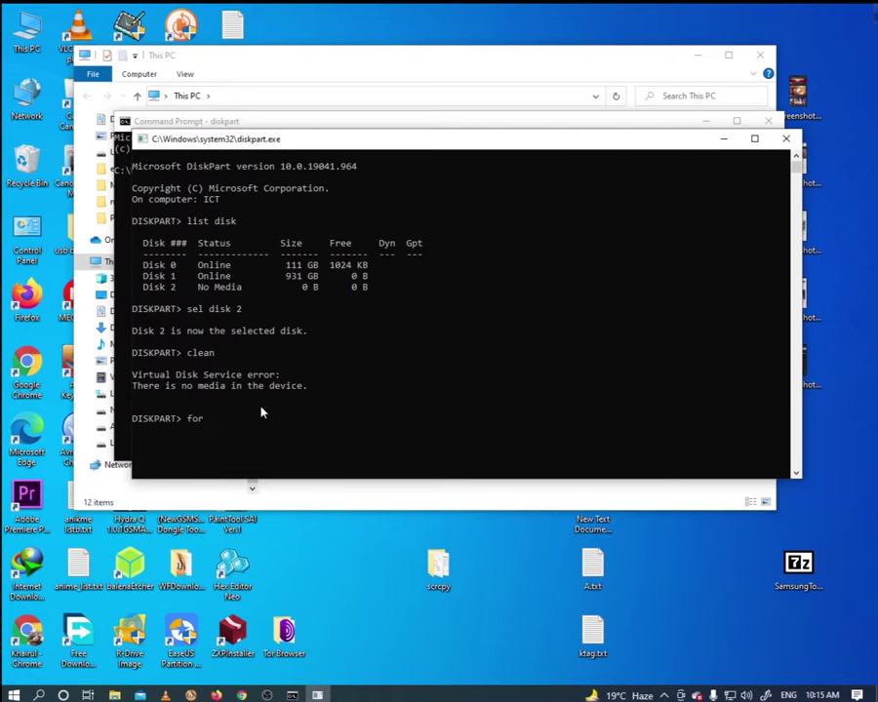
pyautogui.write('mat')
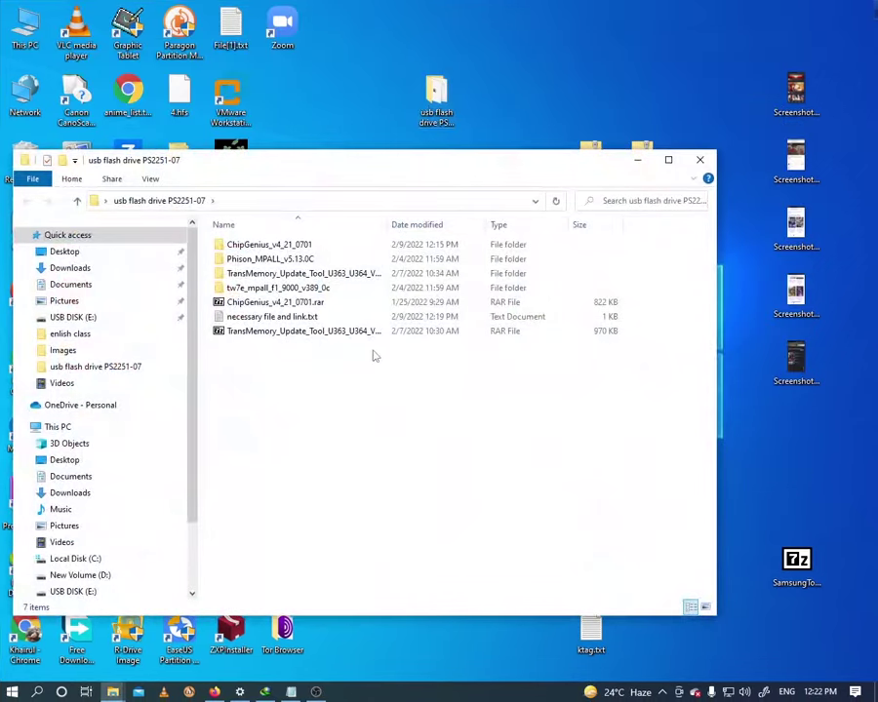
# Step: Refresh the usb flash drive PS2251-07 folder and open ChipGenius_v4_21_0701
pyautogui.rightClick(371, 363)
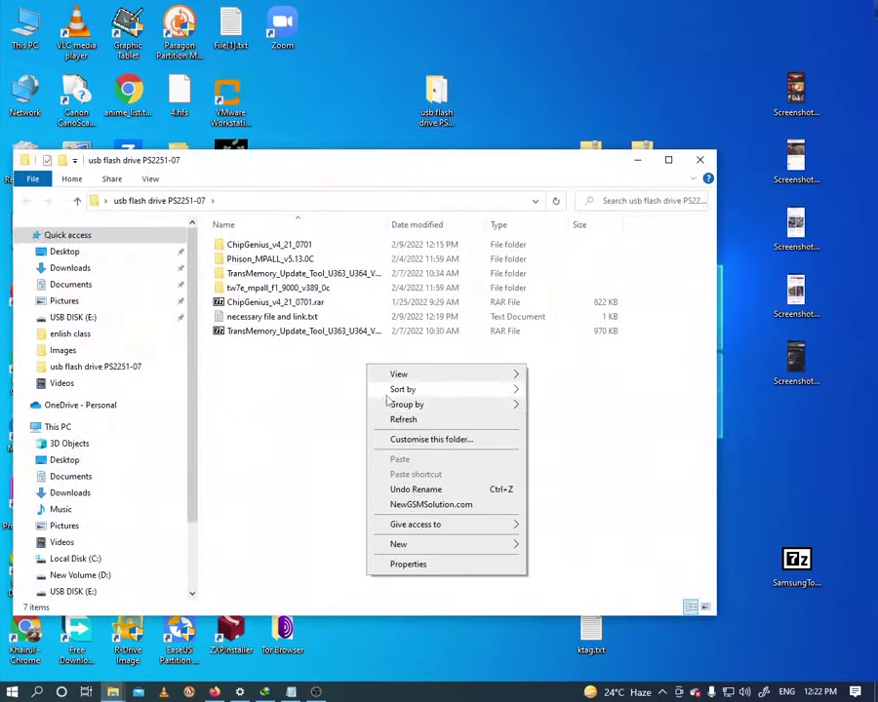
pyautogui.rightClick(358, 401)
pyautogui.click(395, 453)
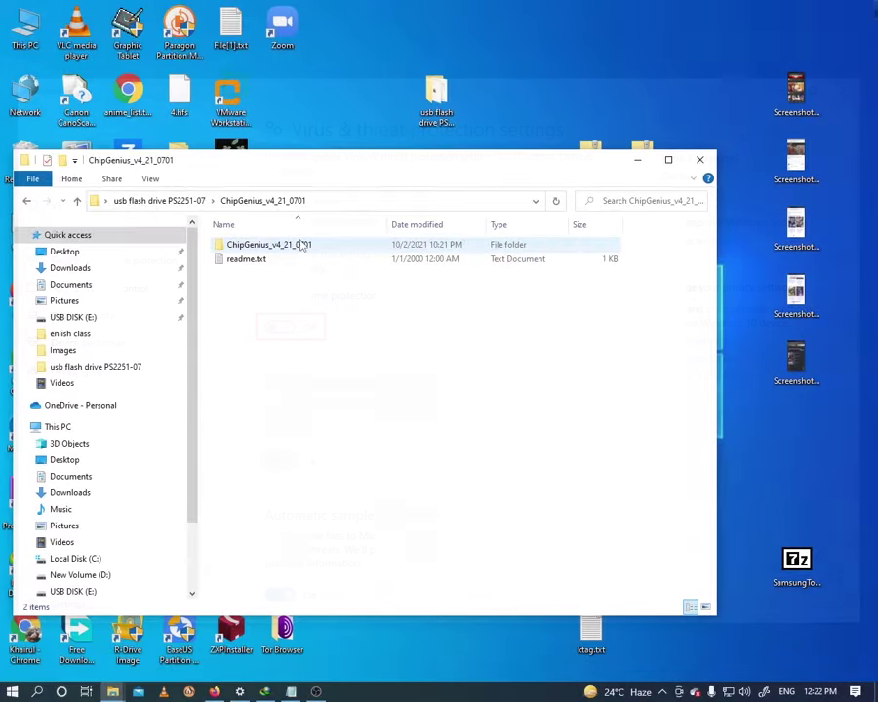
pyautogui.doubleClick(304, 245)
pyautogui.doubleClick(305, 245)
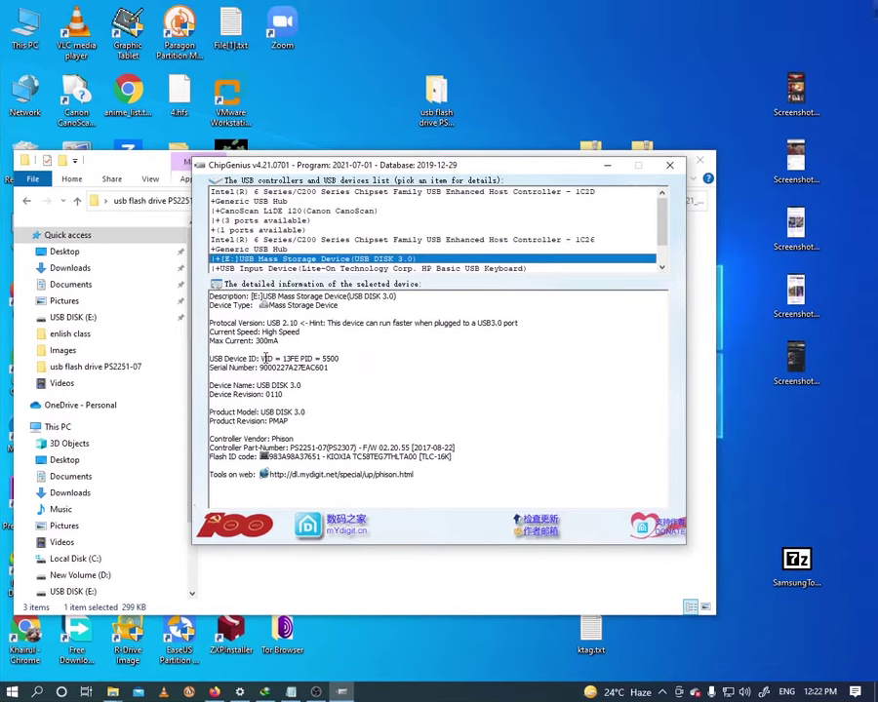
pyautogui.moveTo(281, 329); pyautogui.dragTo(363, 328)
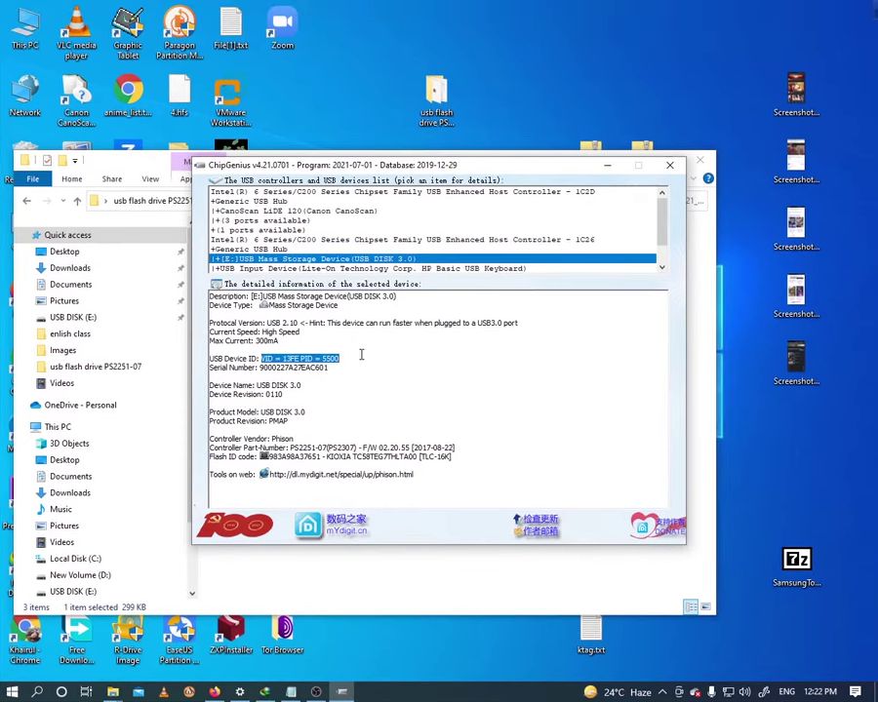
pyautogui.click(309, 363)
pyautogui.doubleClick(282, 439)
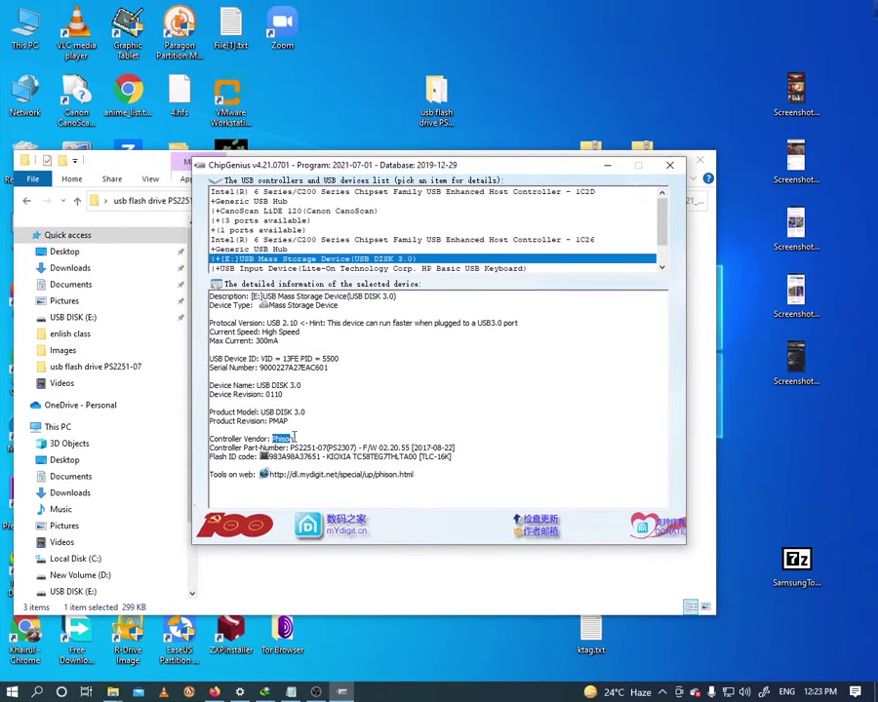
pyautogui.click(277, 448)
pyautogui.moveTo(291, 446); pyautogui.dragTo(413, 449)
pyautogui.hotkey('alt', 'F4')
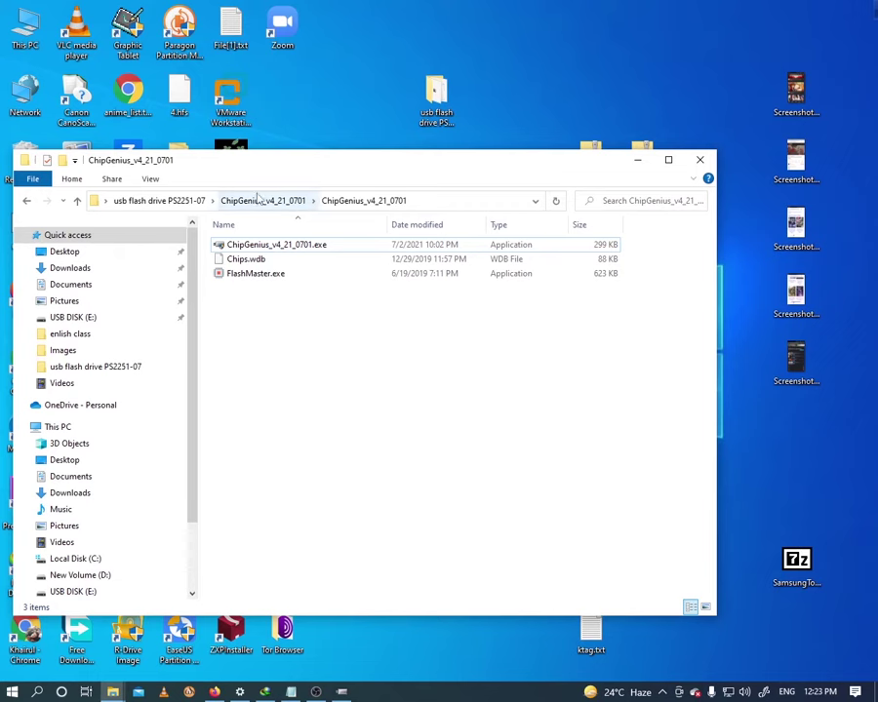
pyautogui.click(161, 202)
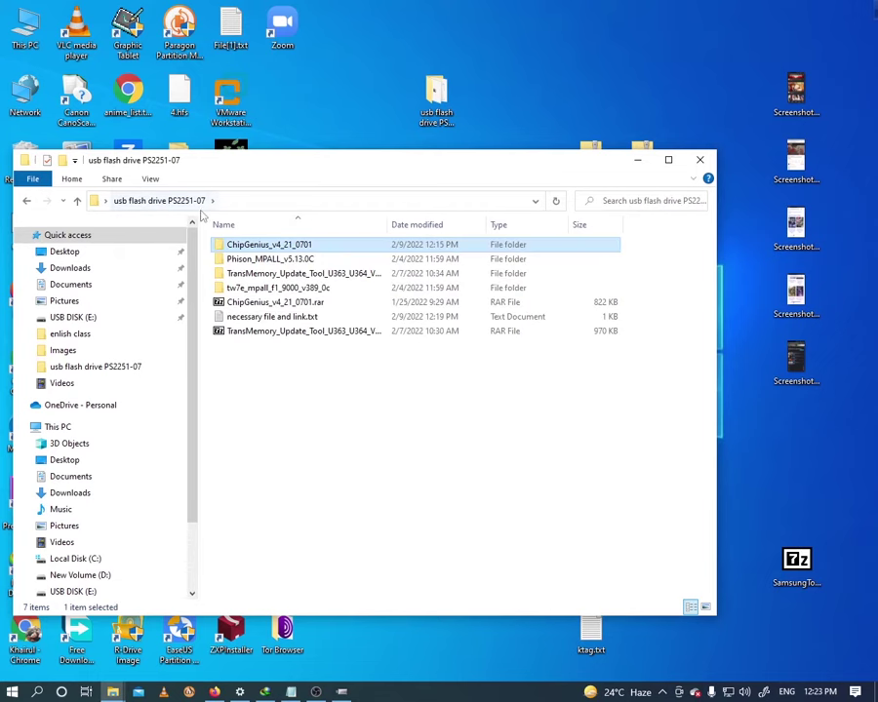
pyautogui.doubleClick(285, 318)
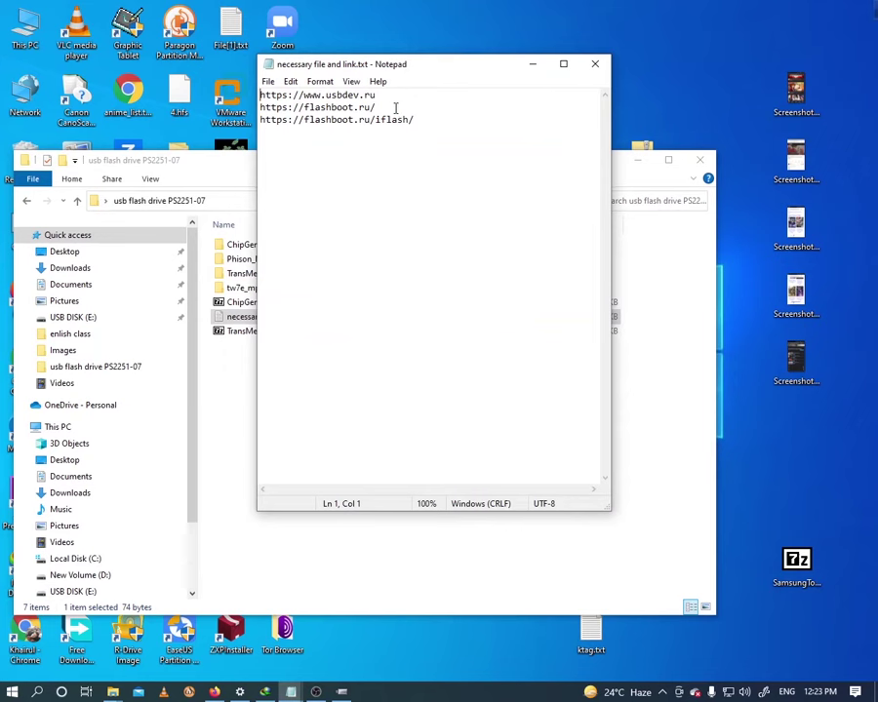
pyautogui.moveTo(439, 124); pyautogui.dragTo(261, 127)
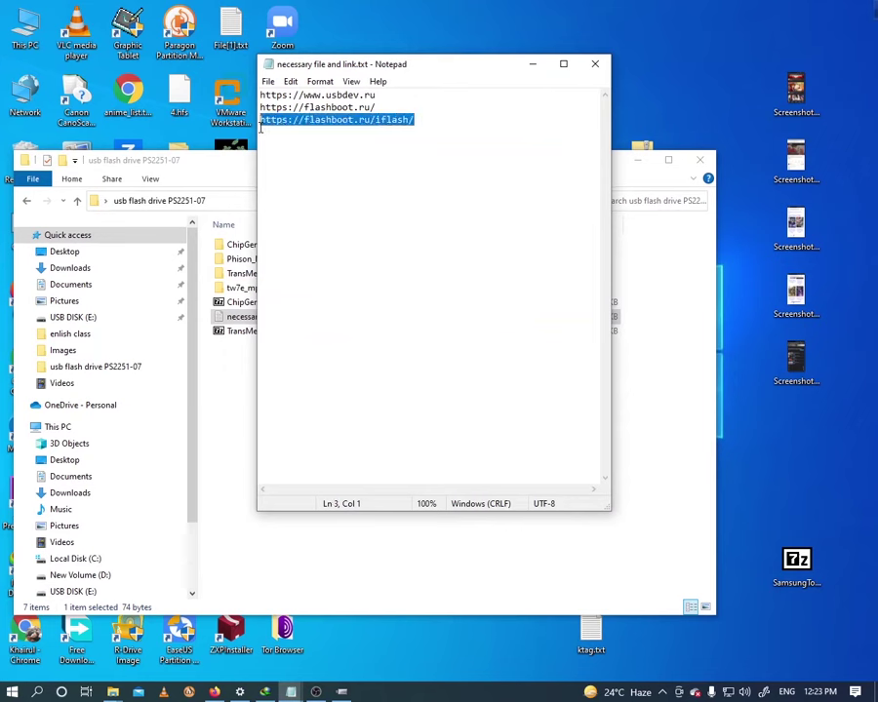
pyautogui.rightClick(312, 129)
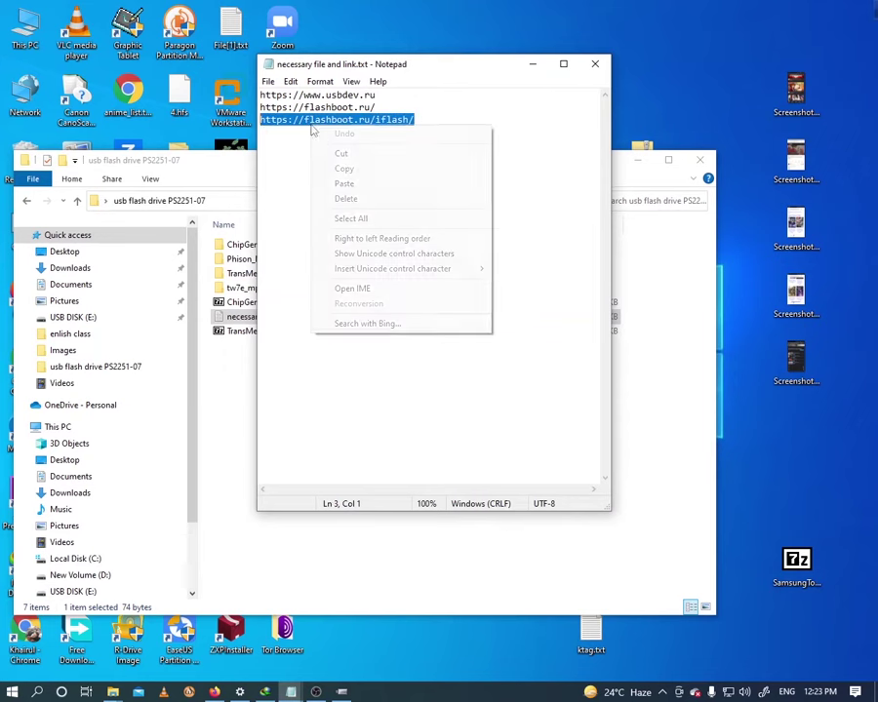
pyautogui.click(345, 170)
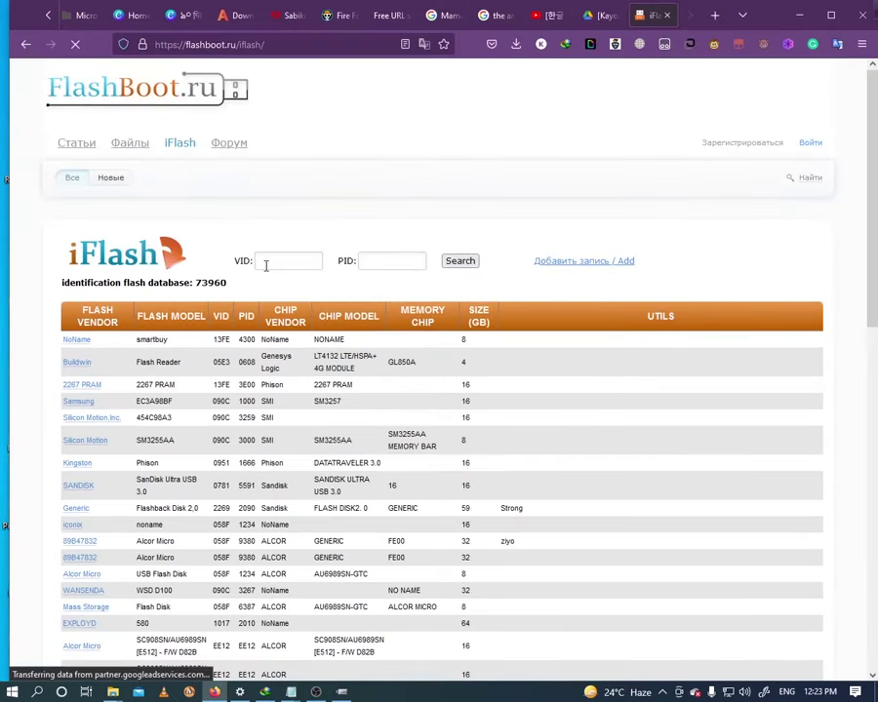
# Step: Search iFlash for VID 13fe and PID 5500 and scroll through the matches
pyautogui.click(265, 264)
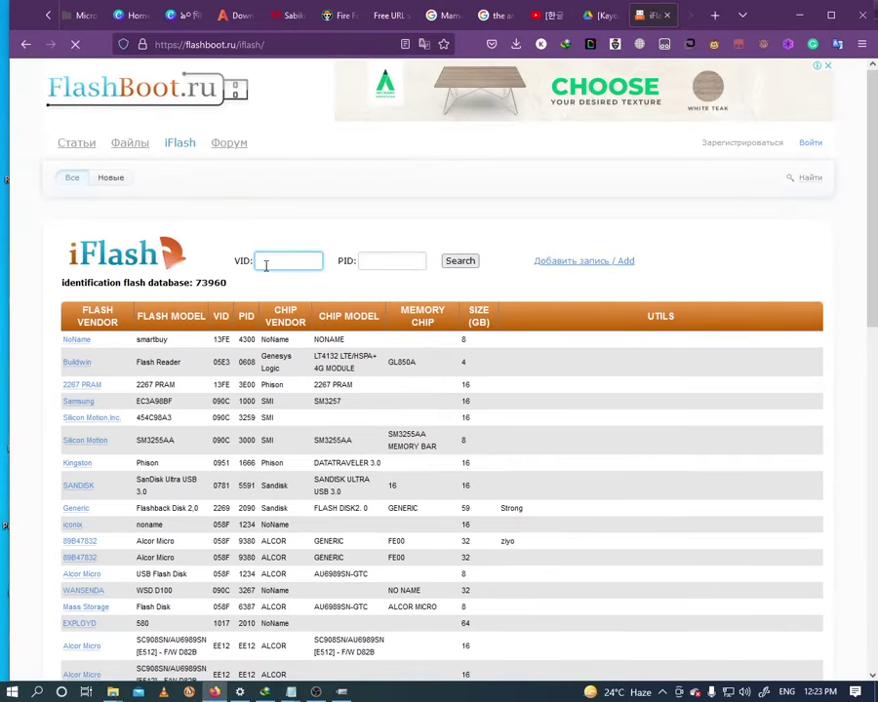
pyautogui.write('13fe')
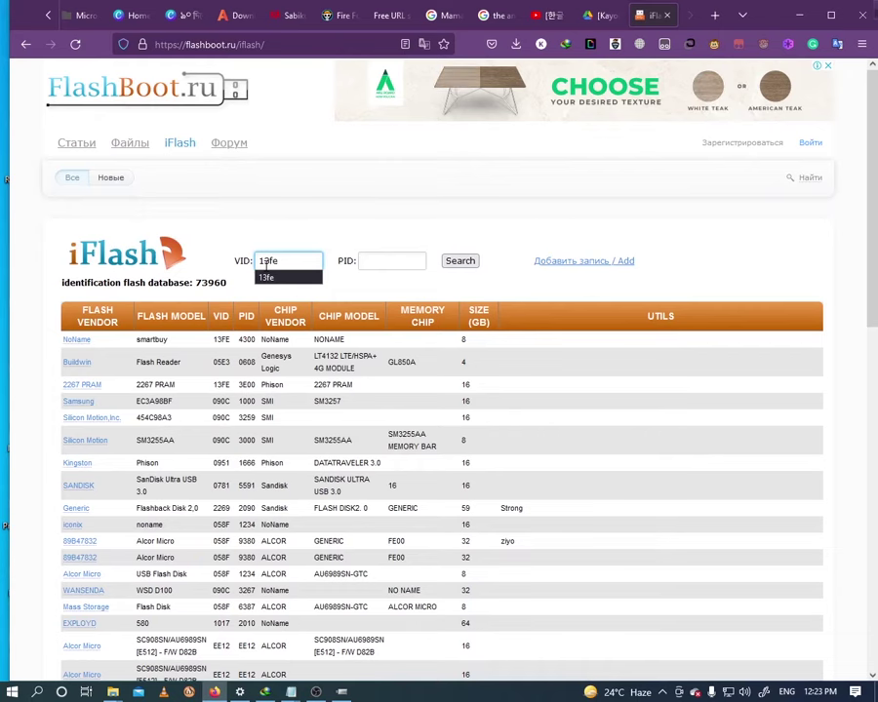
pyautogui.click(388, 257)
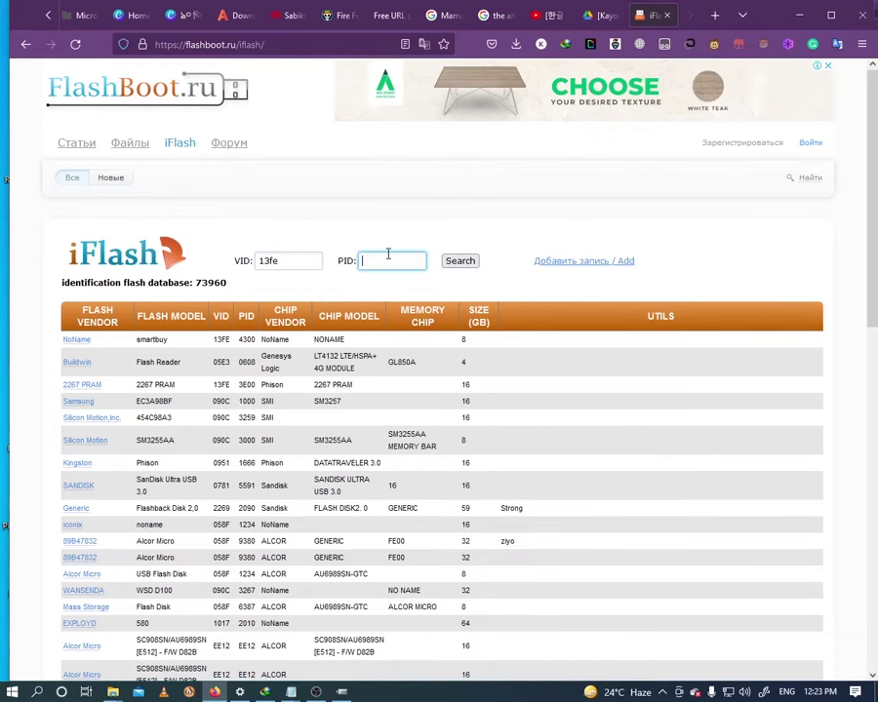
pyautogui.write('5100')
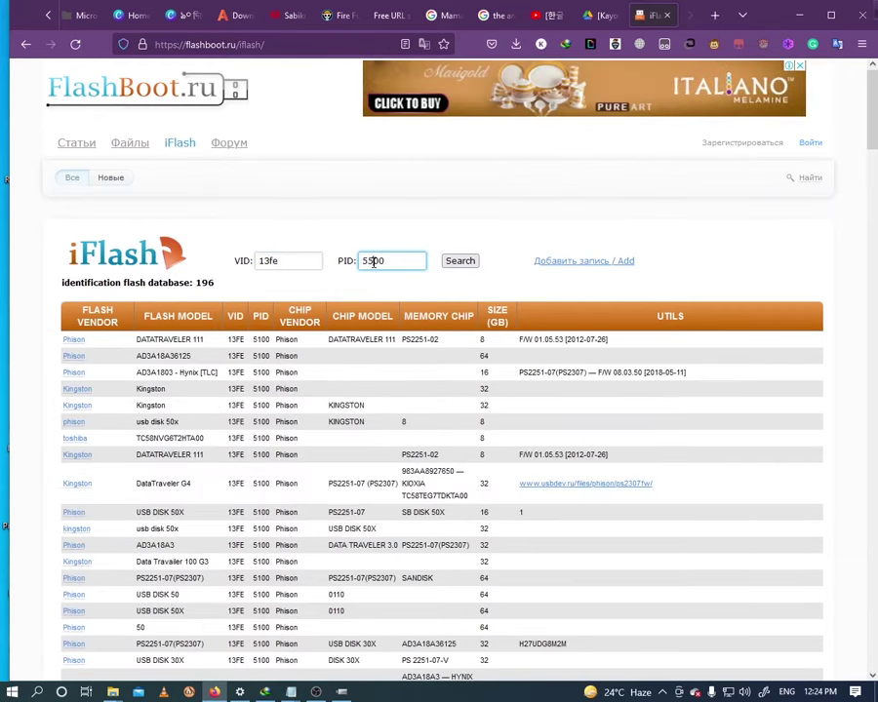
pyautogui.click(459, 260)
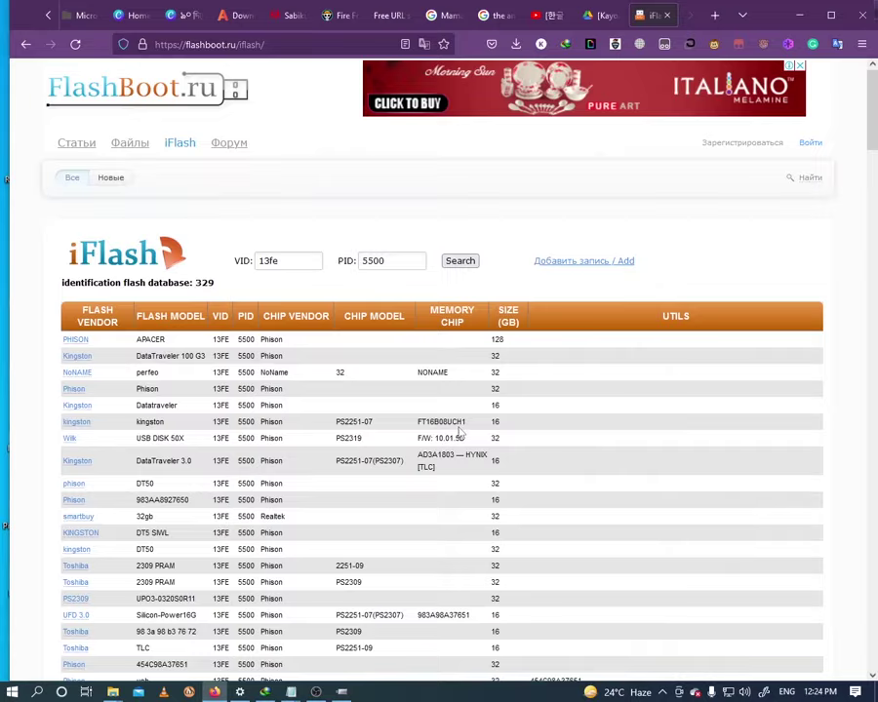
pyautogui.scroll(-5, 602, 428)
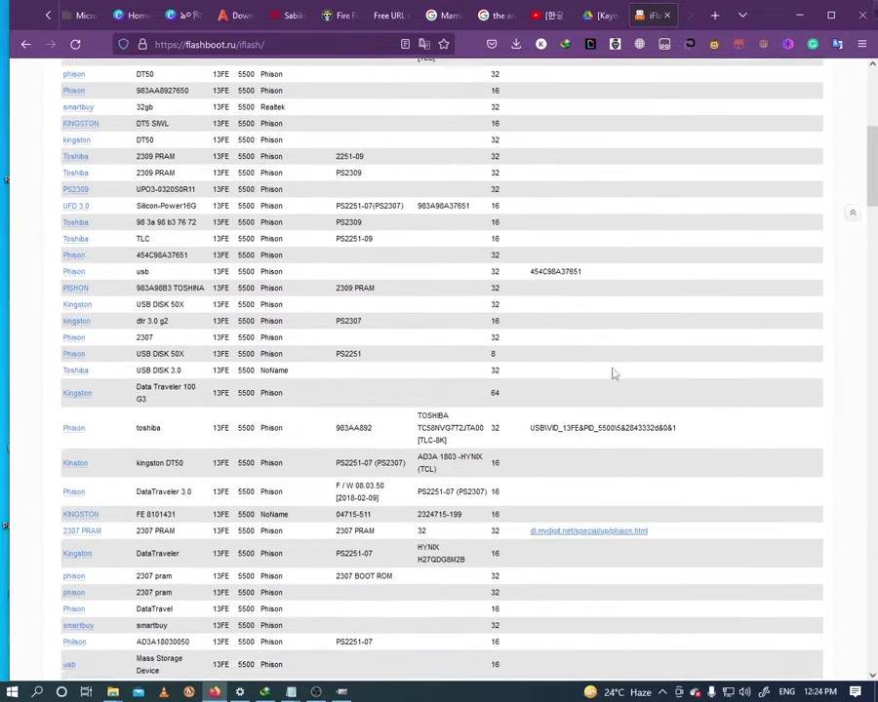
pyautogui.scroll(-2, 595, 363)
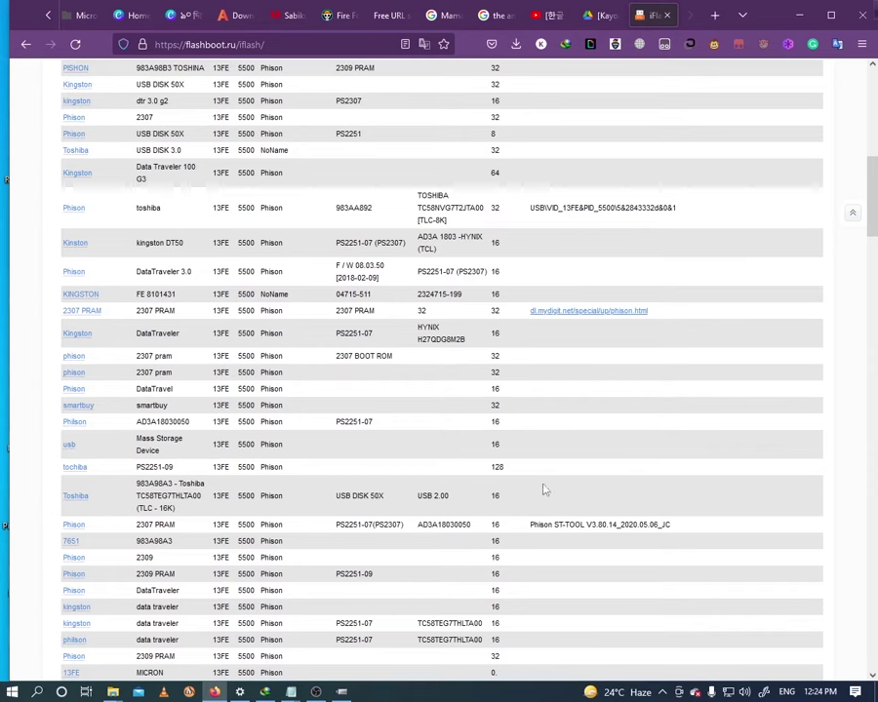
# Step: Copy the Phison ST-TOOL V3.80.14_2020.05.06_JC utility name from the PS2251-07(PS2307) row
pyautogui.moveTo(524, 527); pyautogui.dragTo(644, 527)
pyautogui.click(397, 534)
pyautogui.doubleClick(265, 527)
pyautogui.moveTo(339, 527); pyautogui.dragTo(412, 533)
pyautogui.click(381, 527)
pyautogui.moveTo(340, 525); pyautogui.dragTo(405, 528)
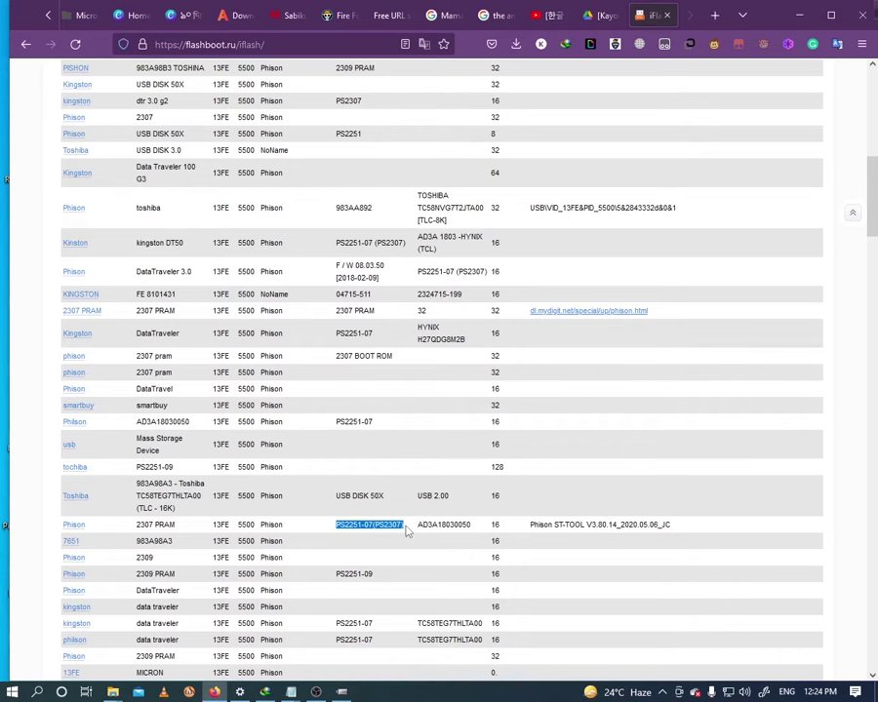
pyautogui.click(332, 535)
pyautogui.moveTo(337, 525); pyautogui.dragTo(405, 527)
pyautogui.click(533, 525)
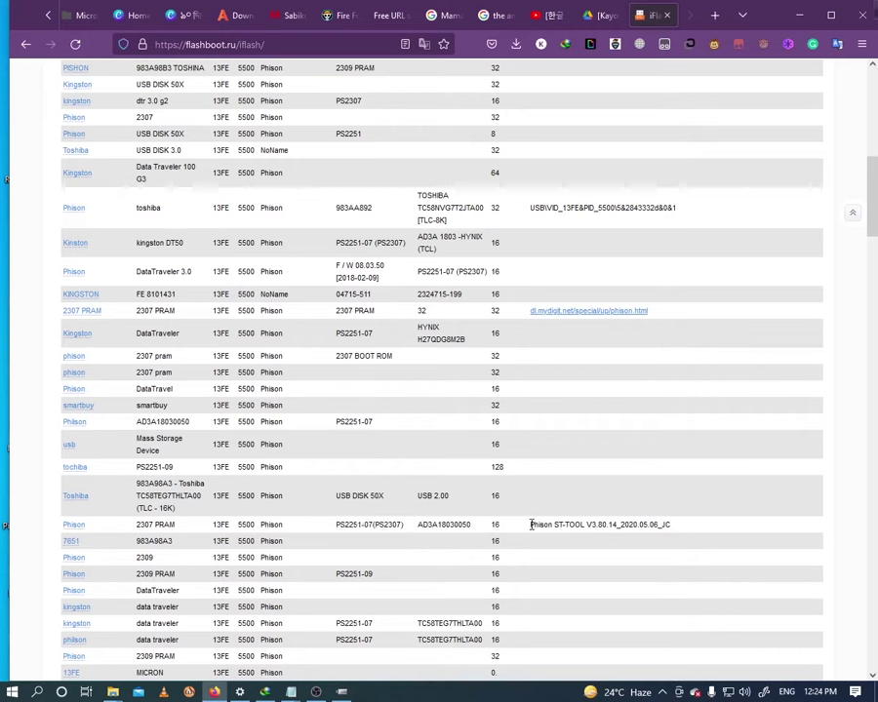
pyautogui.moveTo(532, 524); pyautogui.dragTo(681, 528)
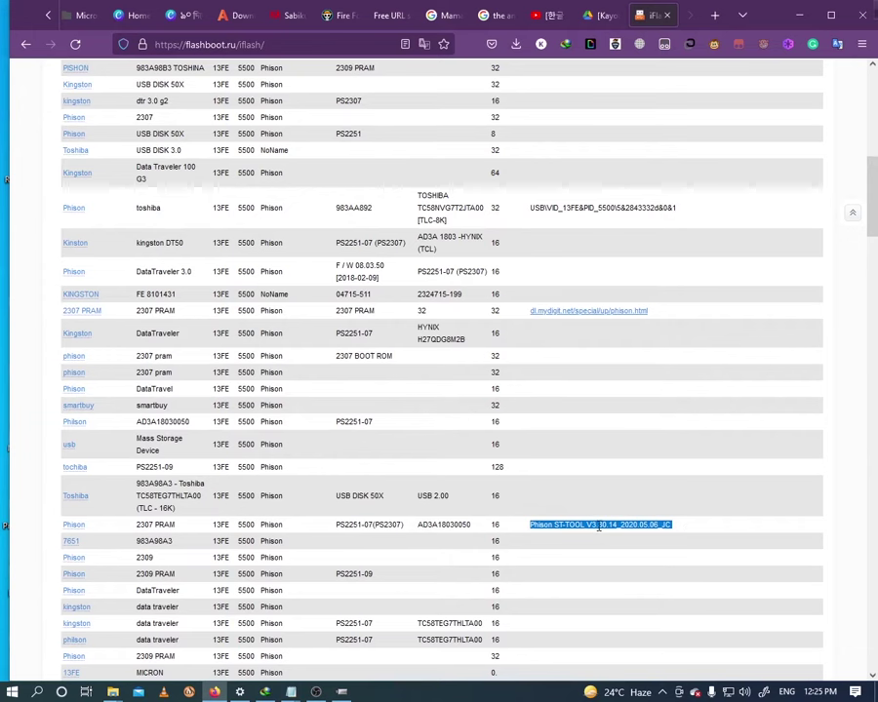
pyautogui.rightClick(598, 526)
pyautogui.click(666, 308)
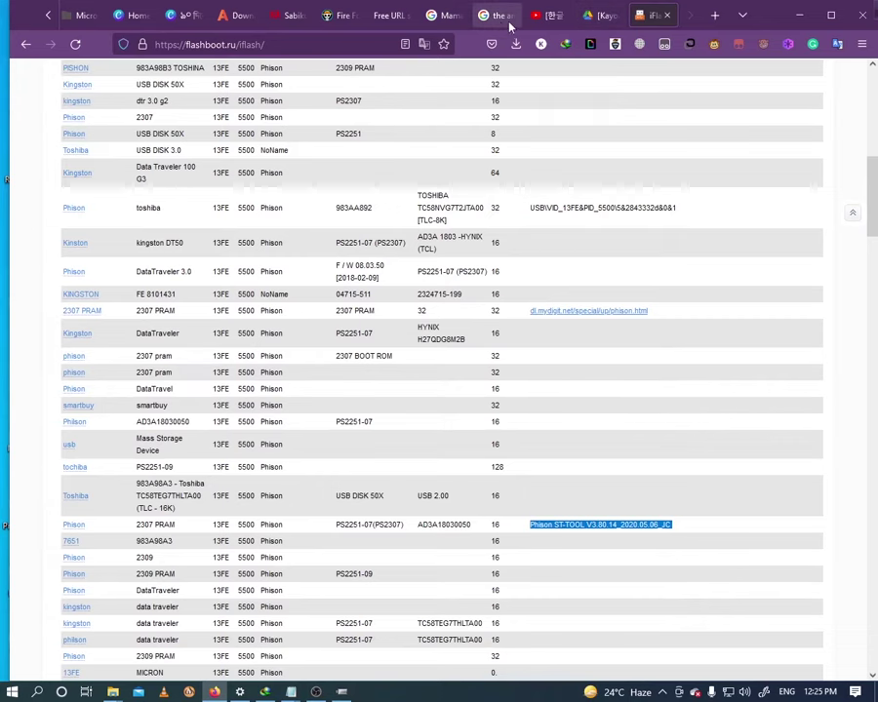
# Step: Google 'Phison ST-TOOL V3.80.14_2020.05.06_JC' in a new tab and open the usbdev.ru result
pyautogui.hotkey('ctrl', 't')
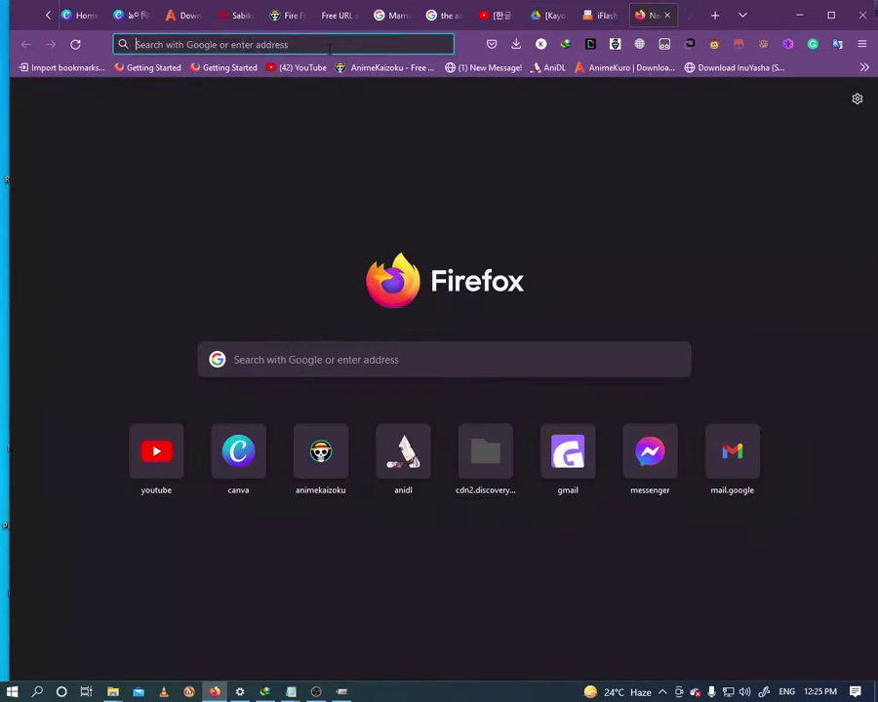
pyautogui.click(292, 45)
pyautogui.rightClick(292, 46)
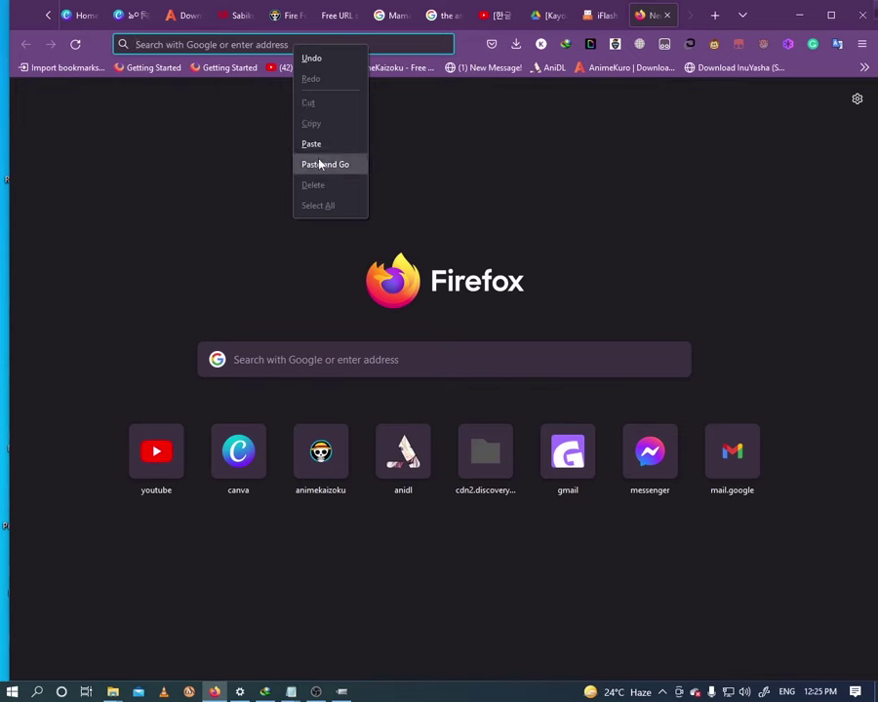
pyautogui.click(314, 164)
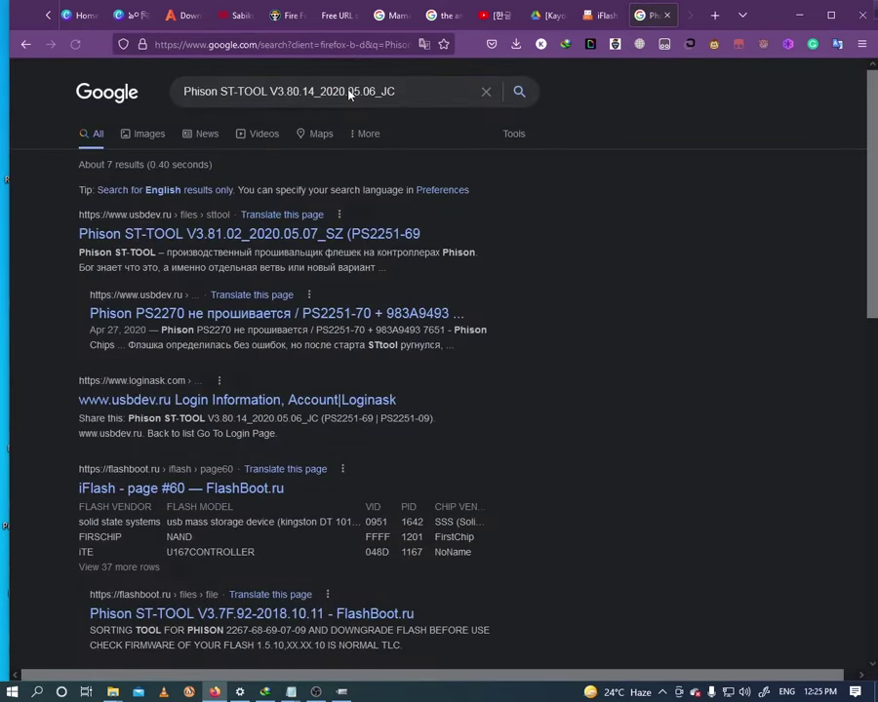
pyautogui.click(98, 236)
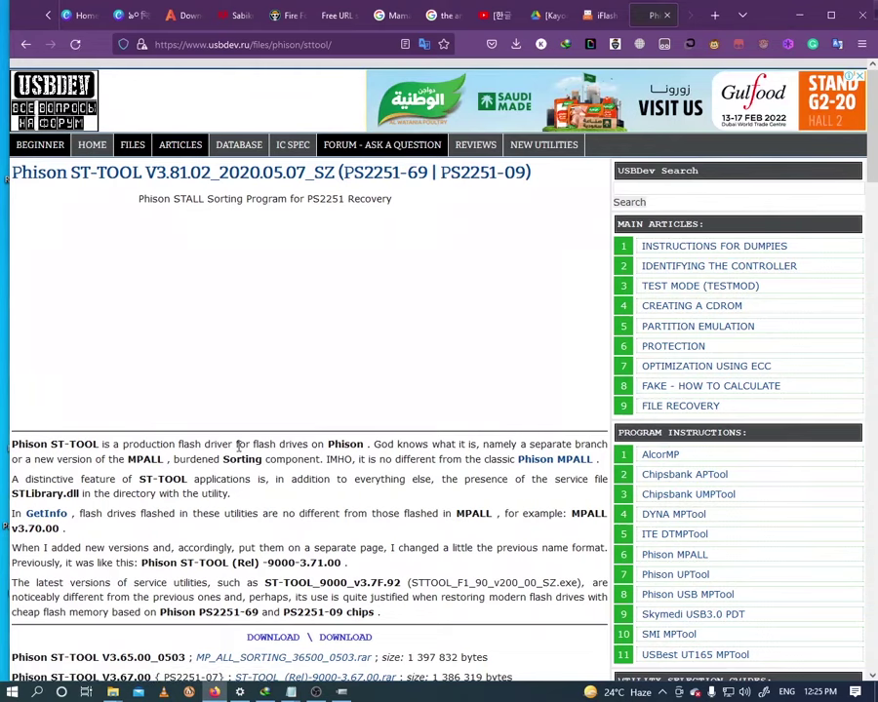
# Step: Scroll the usbdev.ru ST-TOOL download list to the V3.80.14_2020.05.06_JC entry
pyautogui.scroll(-1, 151, 492)
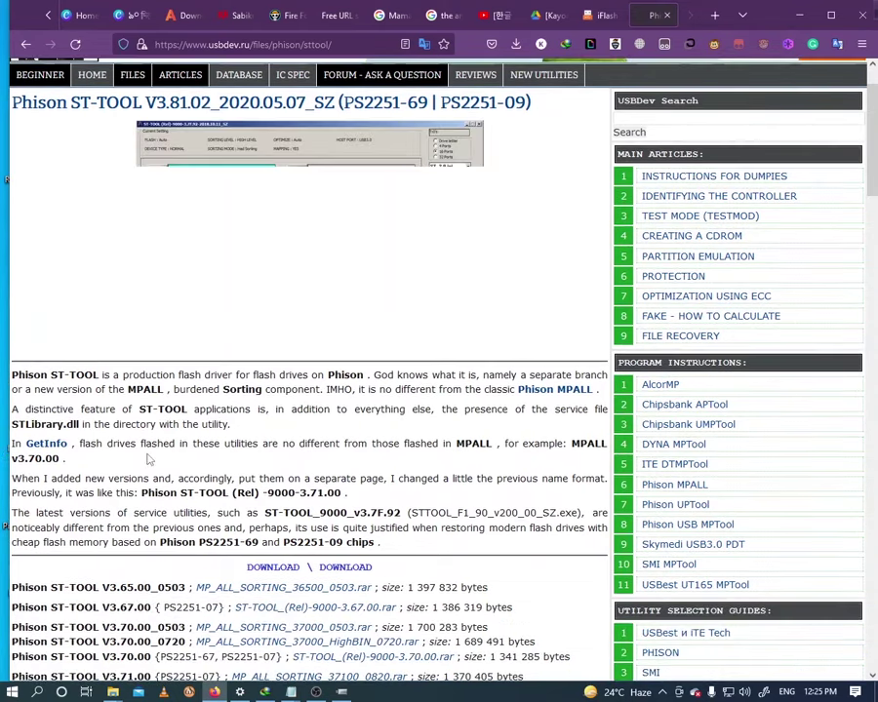
pyautogui.scroll(-1, 151, 478)
pyautogui.scroll(3, 148, 457)
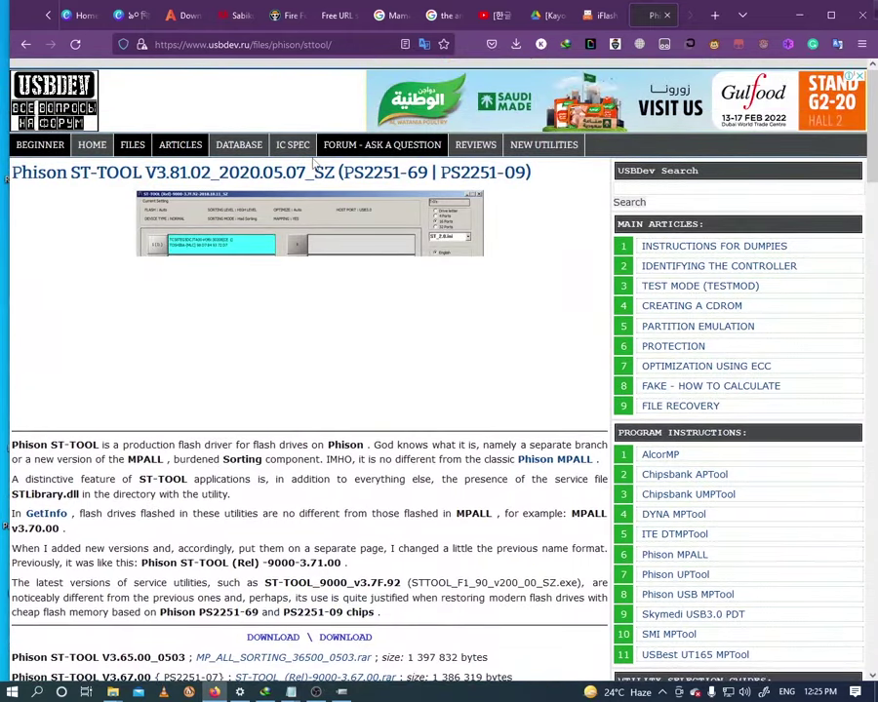
pyautogui.scroll(-2, 151, 422)
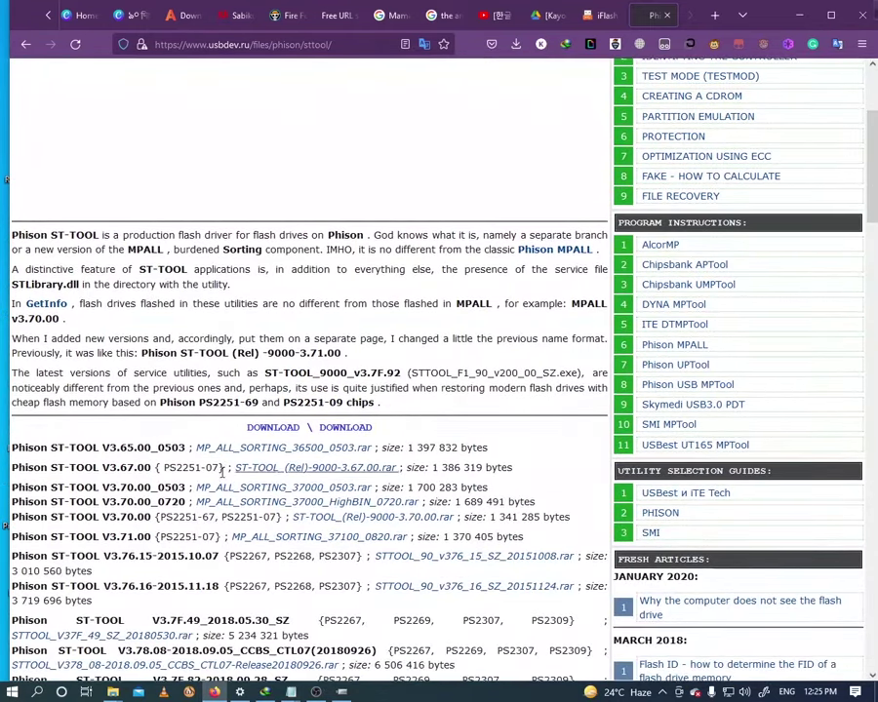
pyautogui.scroll(-1, 147, 353)
pyautogui.scroll(-10, 67, 360)
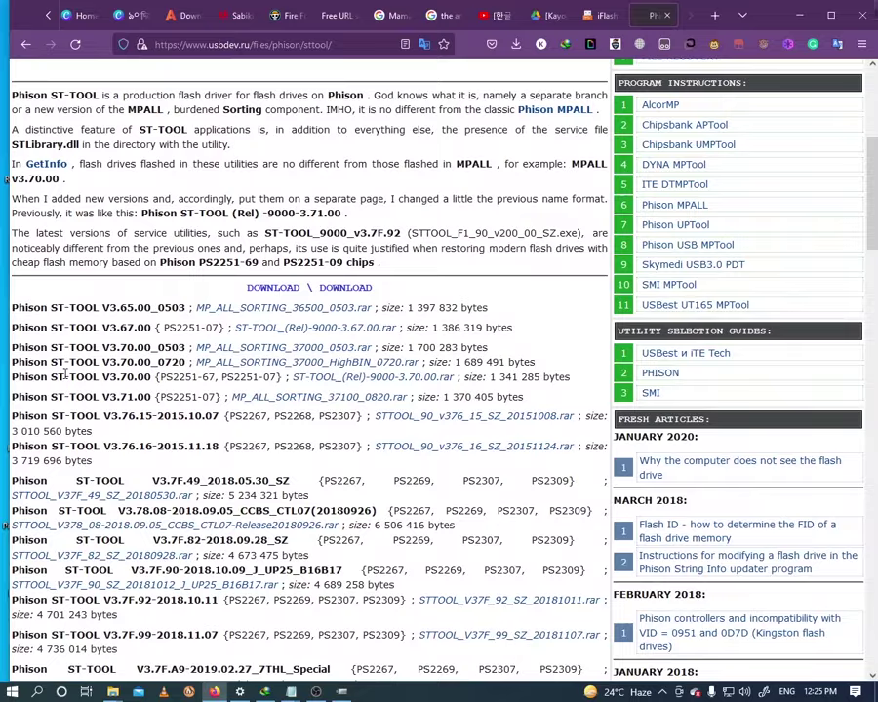
pyautogui.scroll(2, 84, 362)
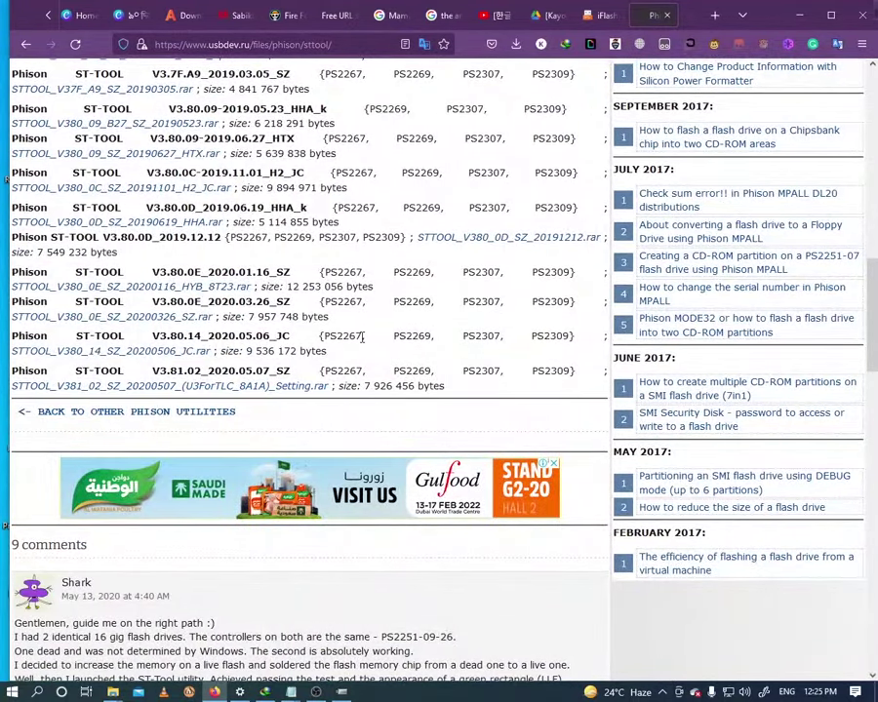
# Step: Open the pasted usbdev.ru address in a new tab
pyautogui.hotkey('ctrl', 't')
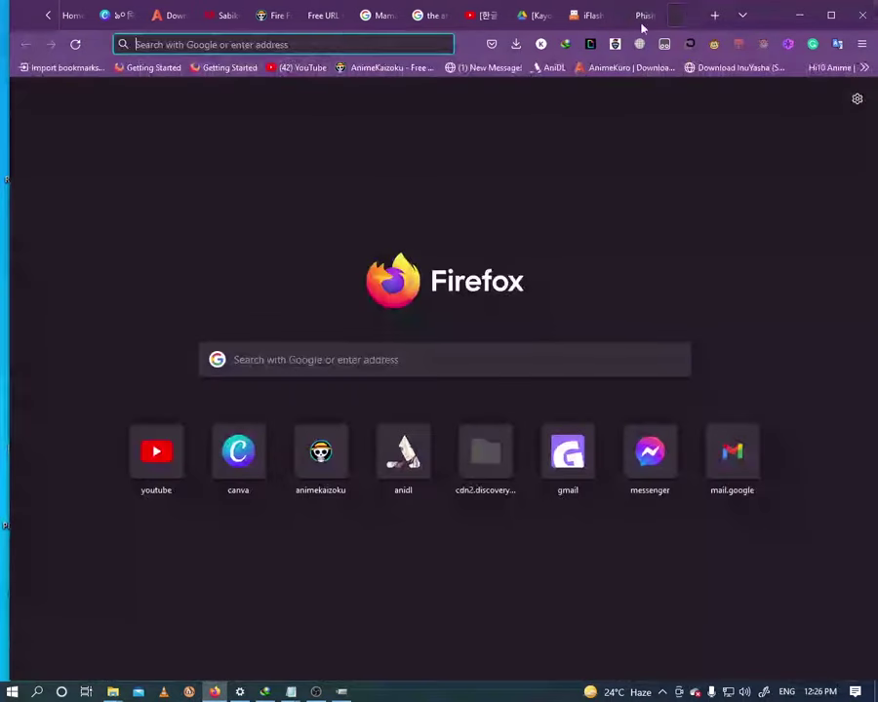
pyautogui.rightClick(310, 45)
pyautogui.click(337, 157)
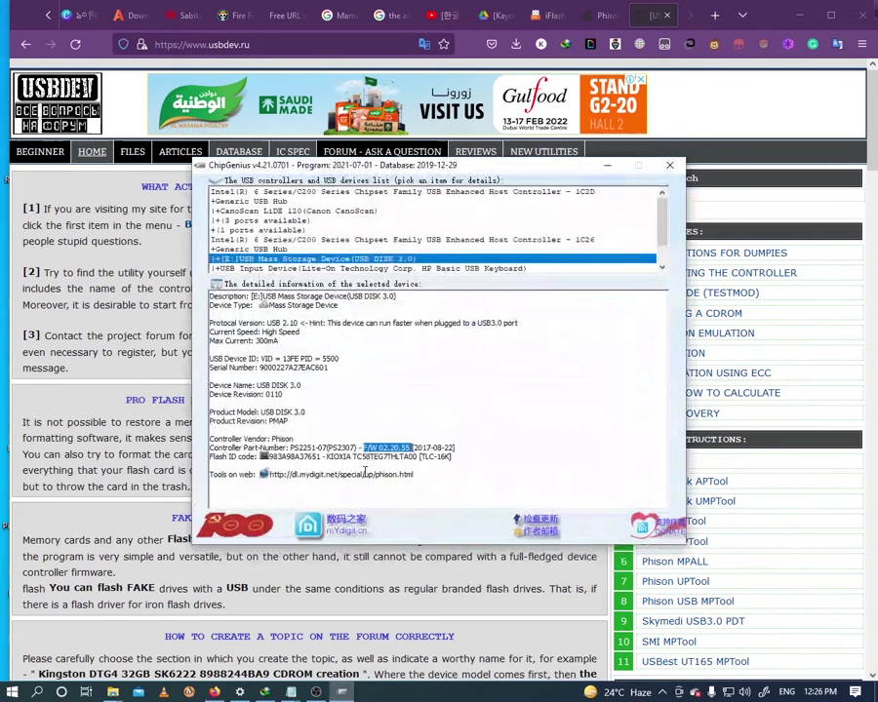
# Step: Switch to ChipGenius and highlight the controller part number PS2251-07
pyautogui.hotkey('alt', 'Tab')
pyautogui.click(293, 441)
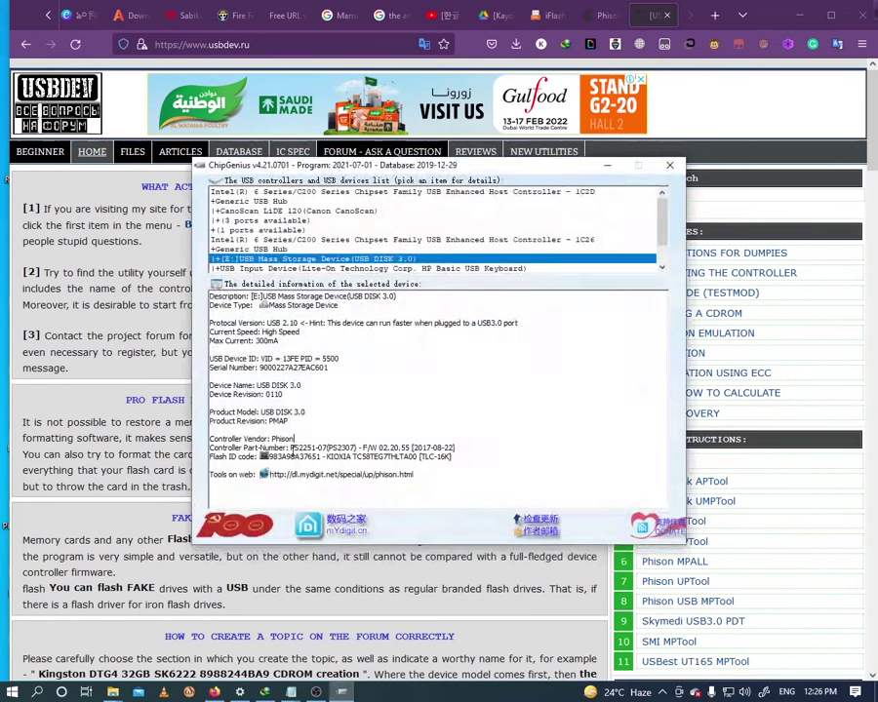
pyautogui.moveTo(290, 448); pyautogui.dragTo(329, 450)
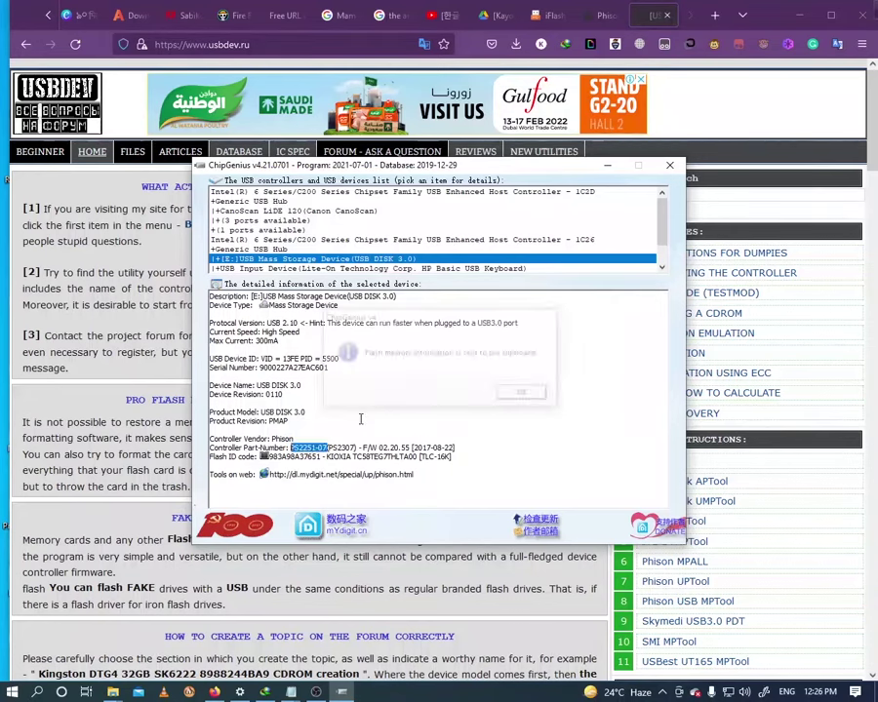
pyautogui.click(314, 448)
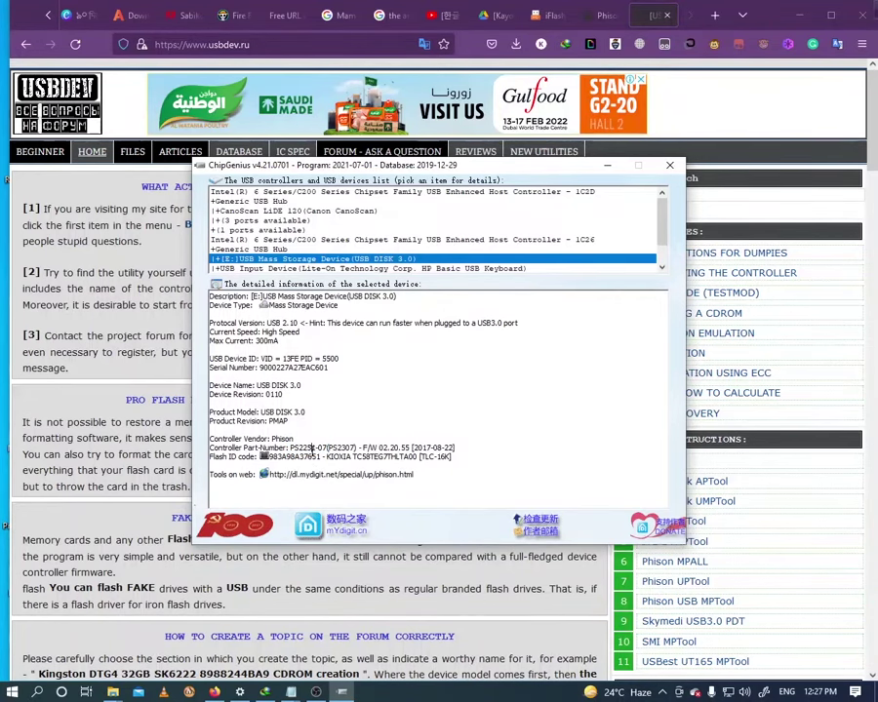
# Step: Run a USBDev site search for PS2251-07
pyautogui.click(643, 195)
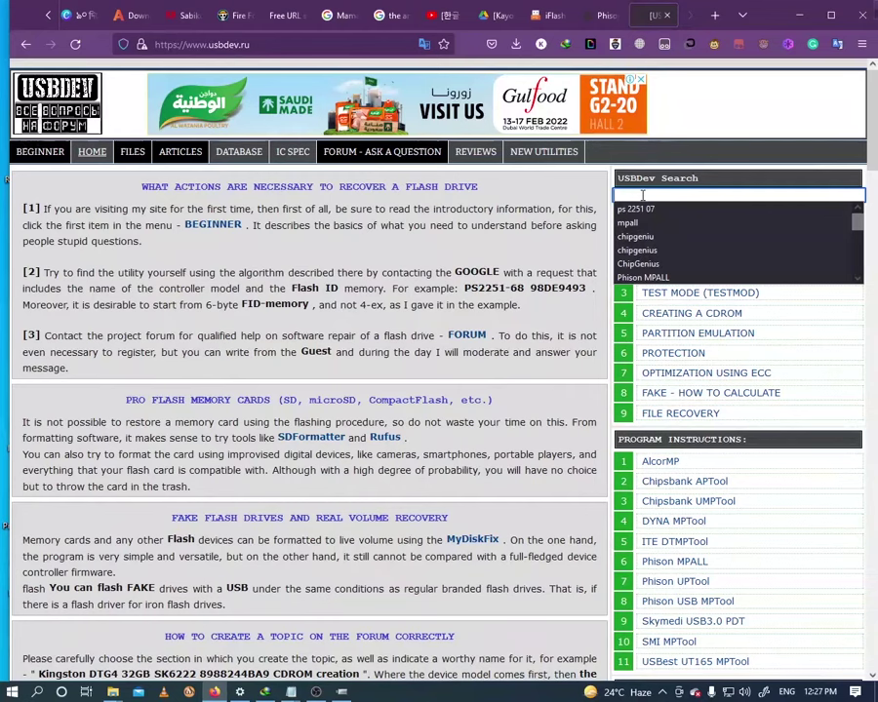
pyautogui.write('PS')
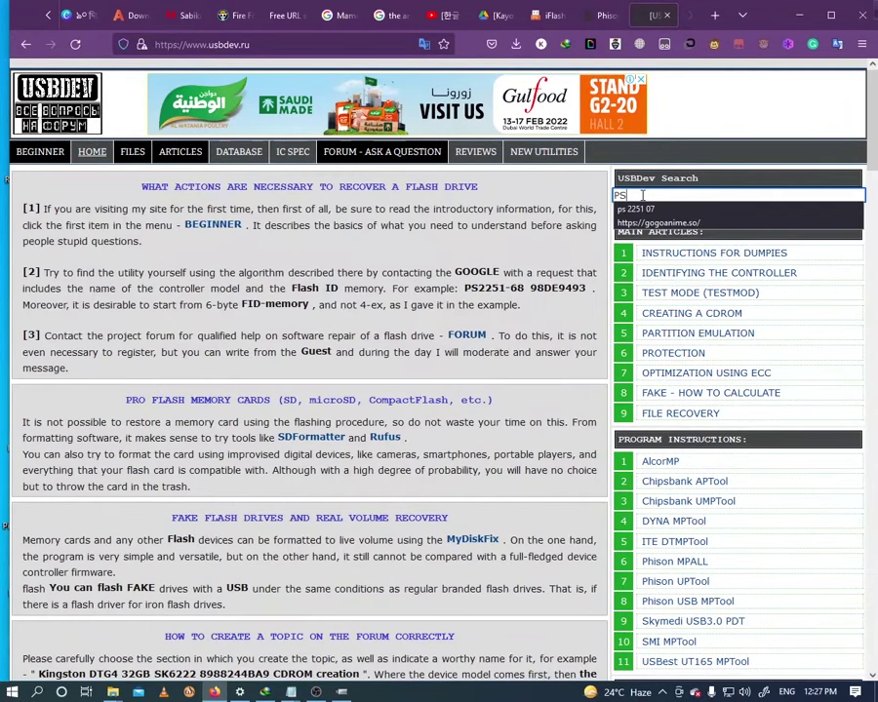
pyautogui.write('2251')
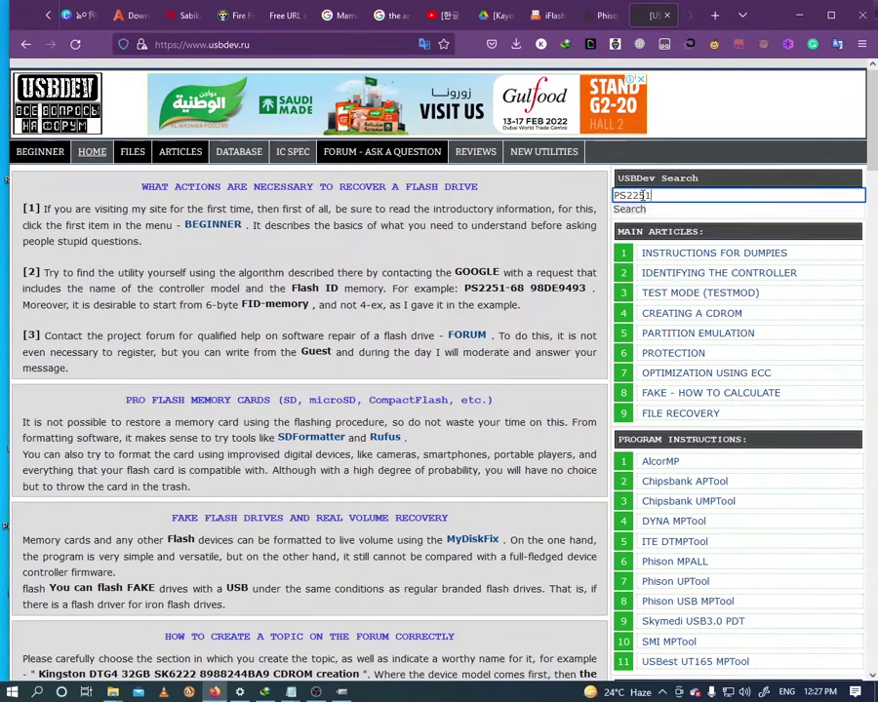
pyautogui.write('-07')
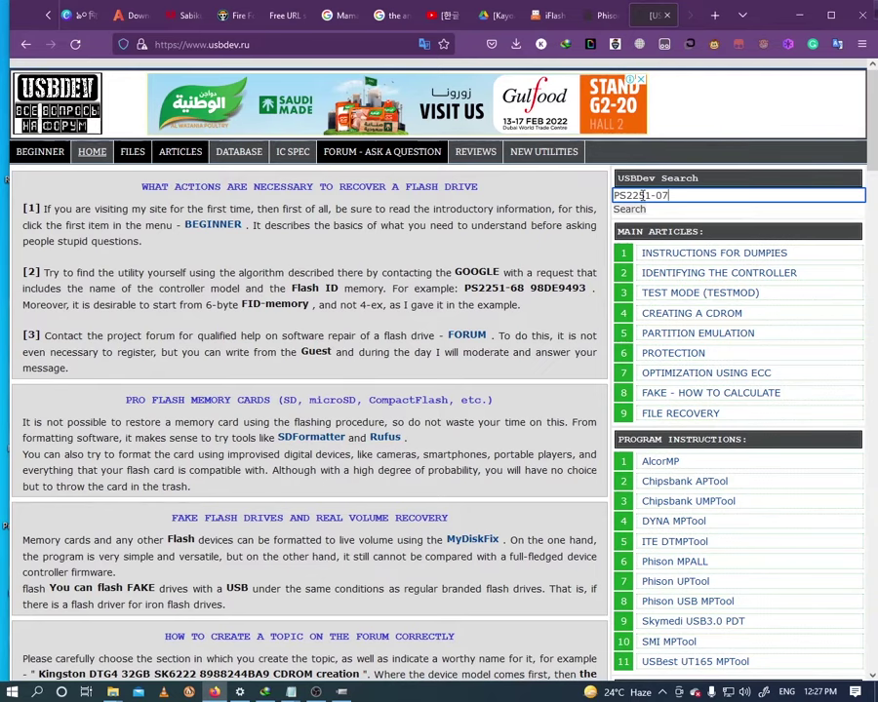
pyautogui.press('Return')
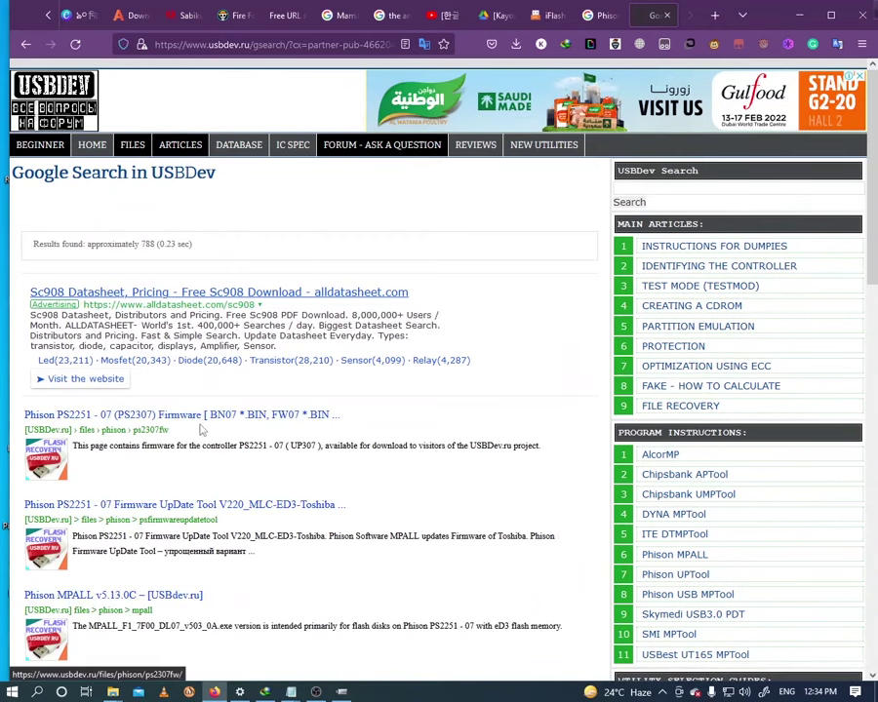
pyautogui.scroll(-2, 292, 422)
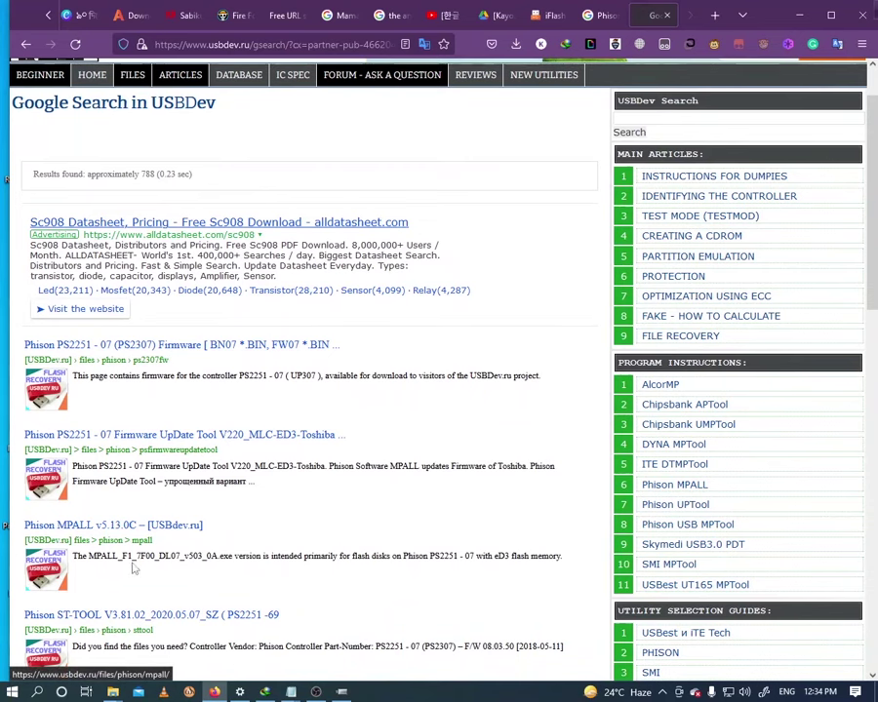
pyautogui.moveTo(137, 556); pyautogui.dragTo(454, 555)
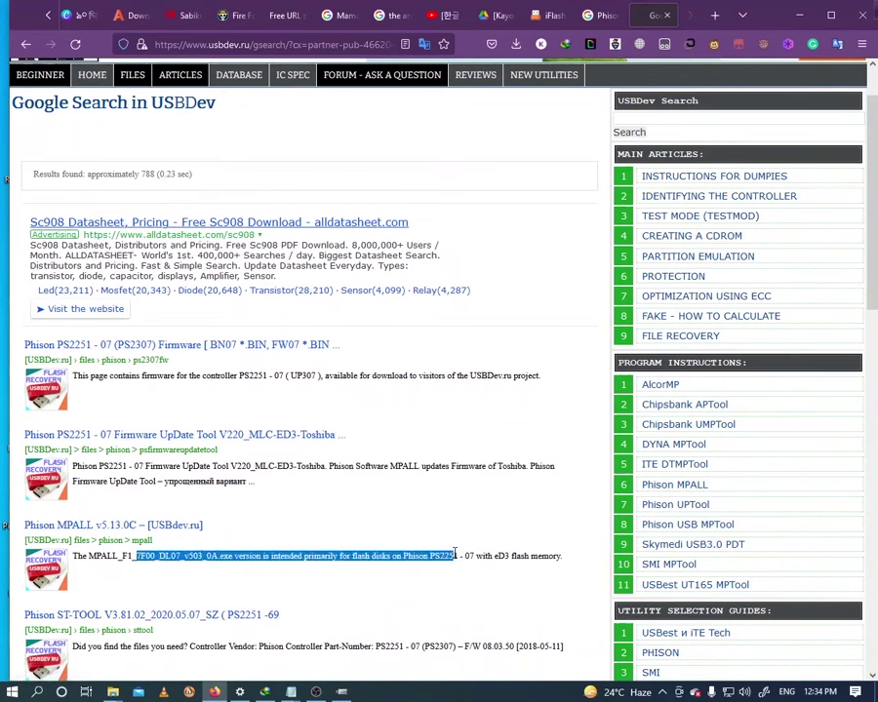
pyautogui.click(427, 559)
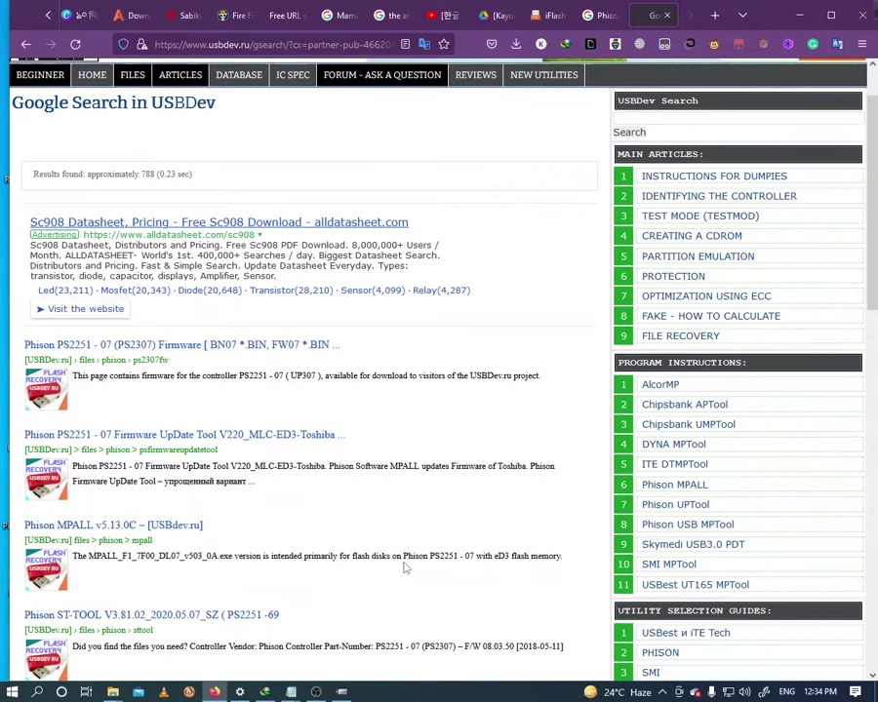
pyautogui.moveTo(404, 558); pyautogui.dragTo(529, 556)
pyautogui.click(422, 557)
pyautogui.click(503, 556)
pyautogui.click(387, 561)
pyautogui.moveTo(387, 557); pyautogui.dragTo(563, 557)
pyautogui.click(384, 559)
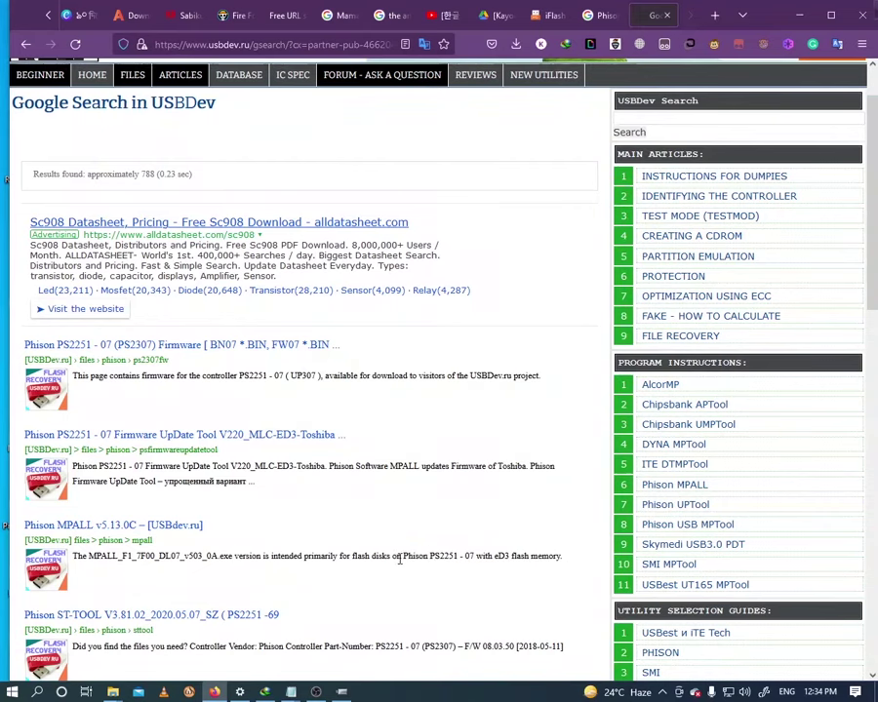
pyautogui.moveTo(405, 557); pyautogui.dragTo(460, 559)
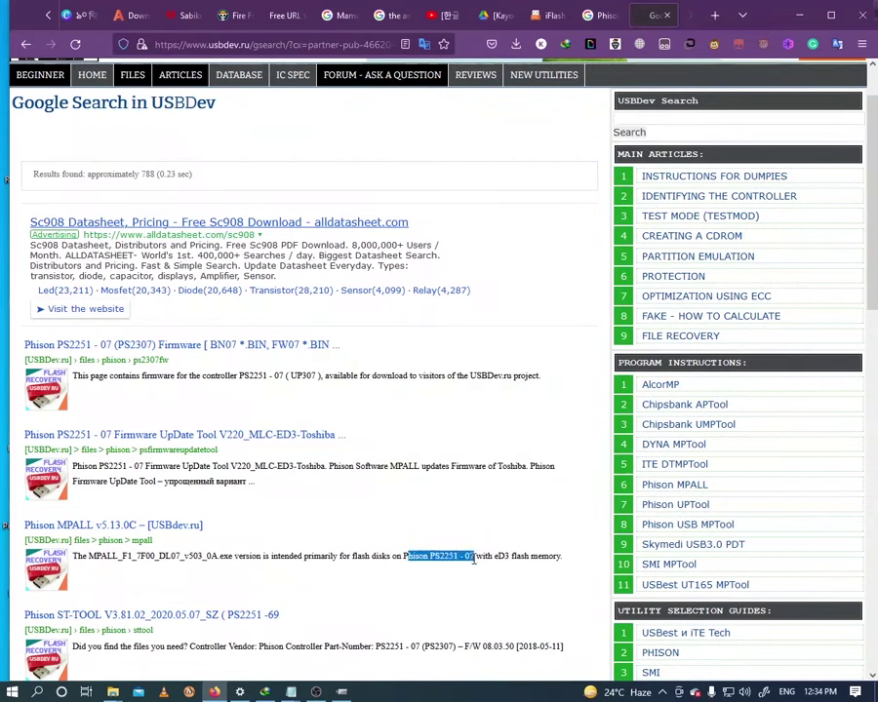
pyautogui.moveTo(391, 557); pyautogui.dragTo(385, 557)
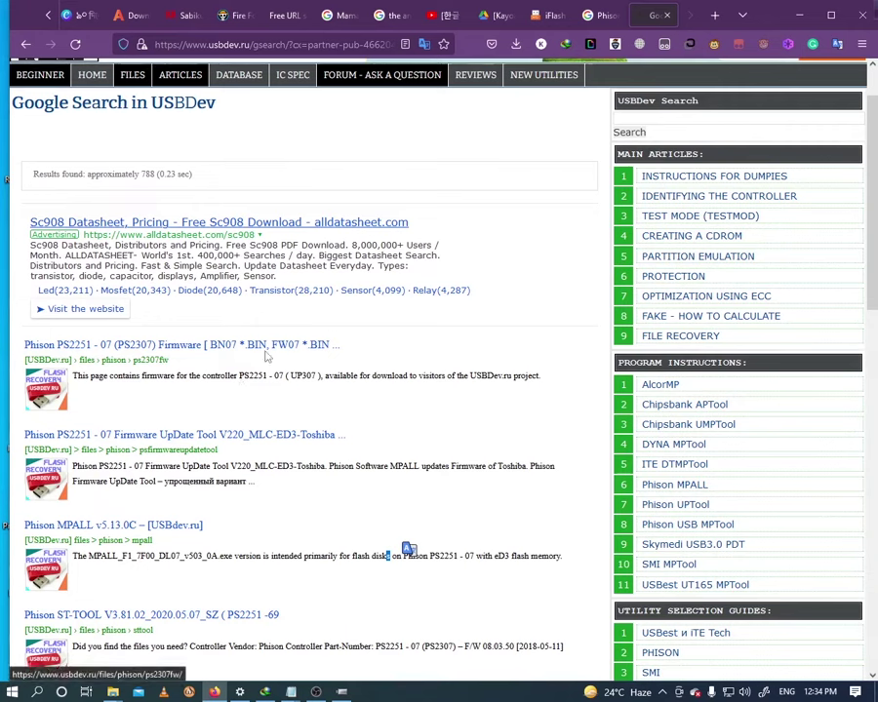
pyautogui.moveTo(234, 375); pyautogui.dragTo(342, 376)
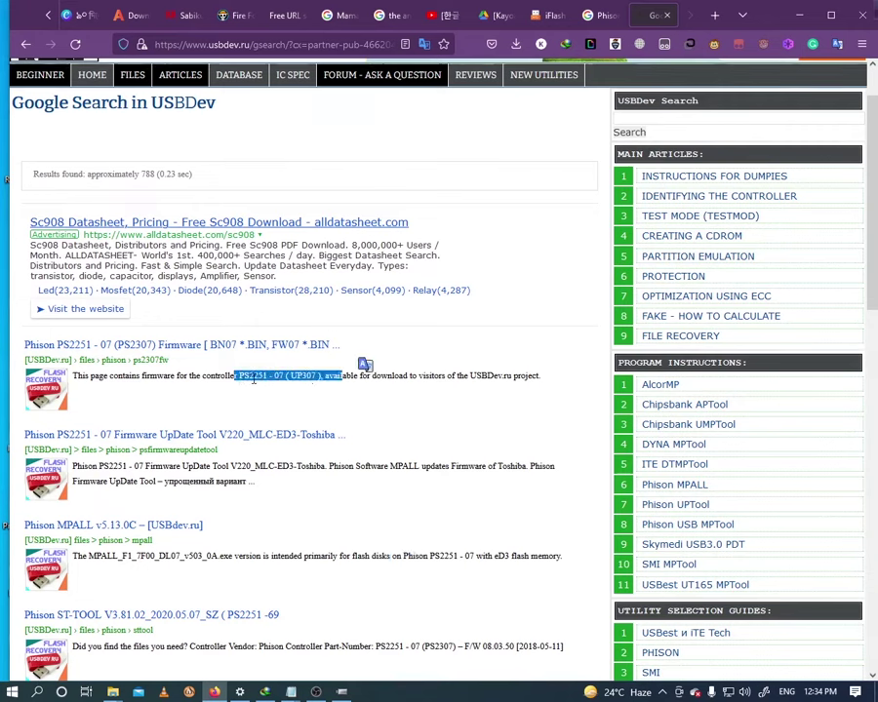
pyautogui.click(254, 378)
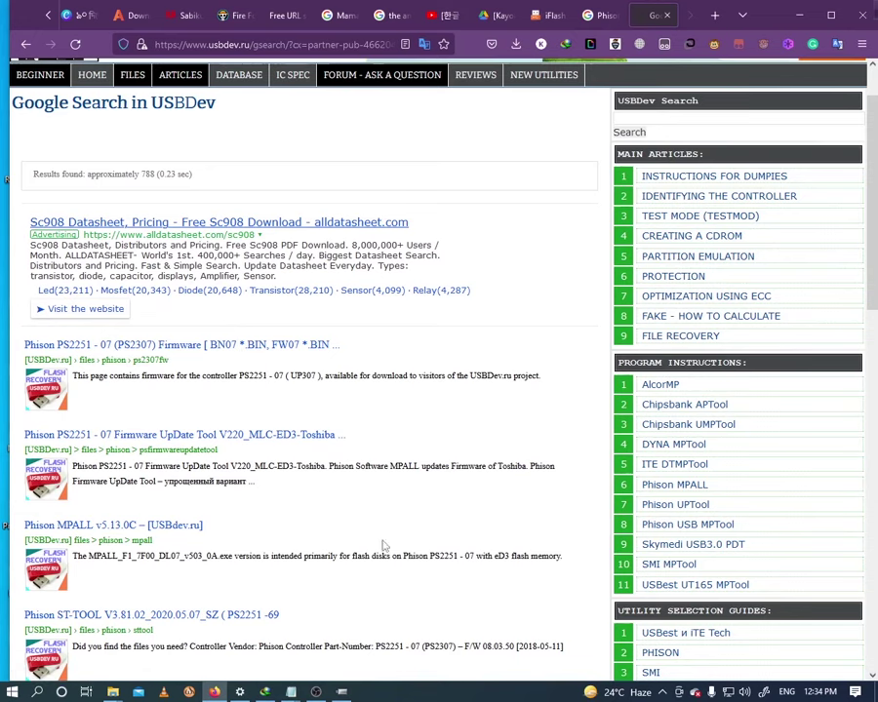
pyautogui.moveTo(363, 556); pyautogui.dragTo(497, 556)
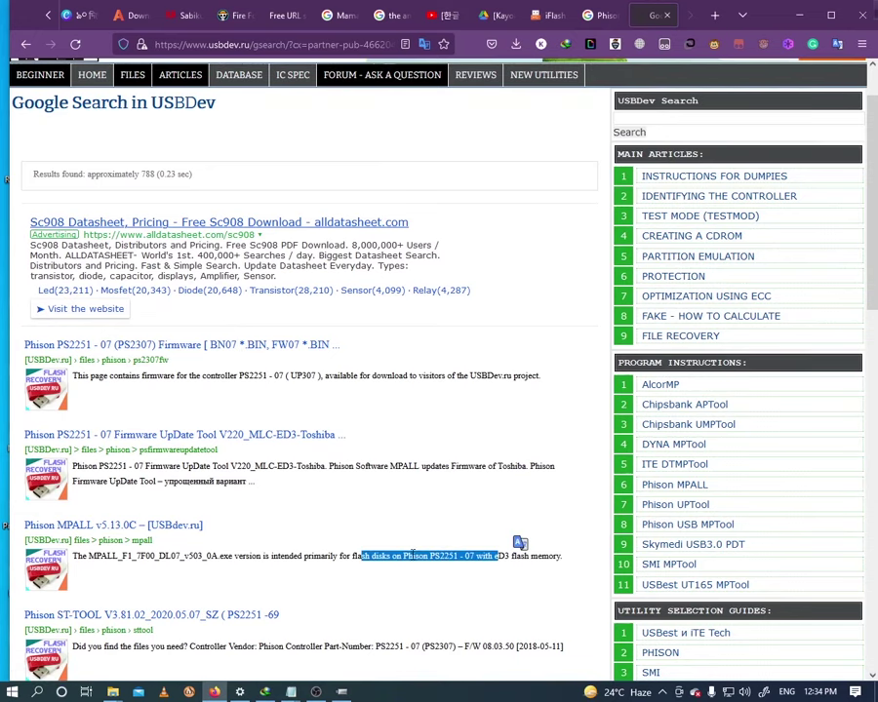
pyautogui.click(407, 555)
pyautogui.scroll(-1, 356, 598)
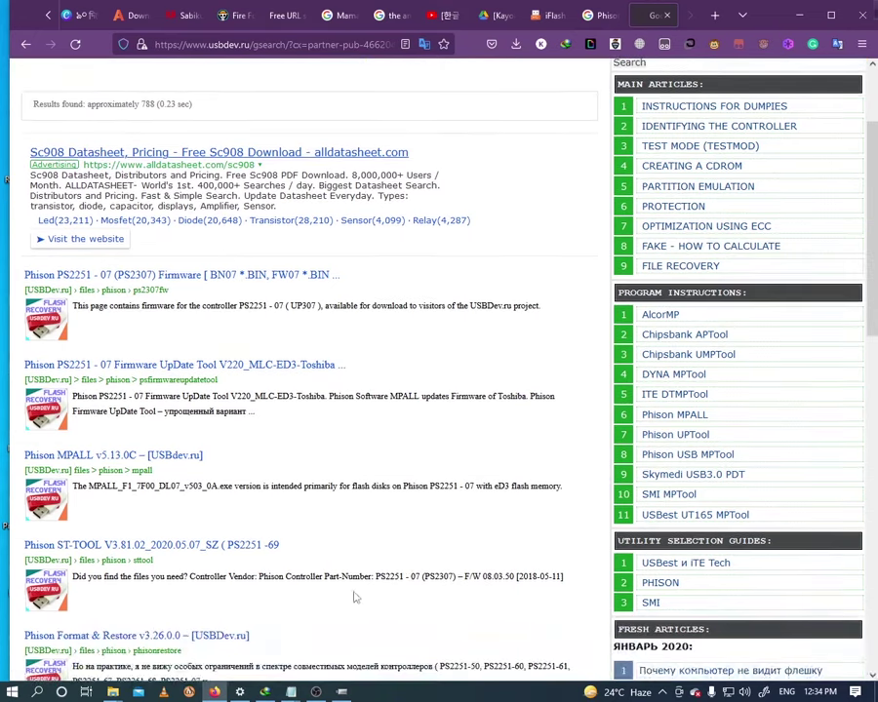
pyautogui.moveTo(346, 575); pyautogui.dragTo(470, 573)
# Step: Scroll to the newest MPALL releases and highlight PS2251-07 in their supported controller lists
pyautogui.click(198, 472)
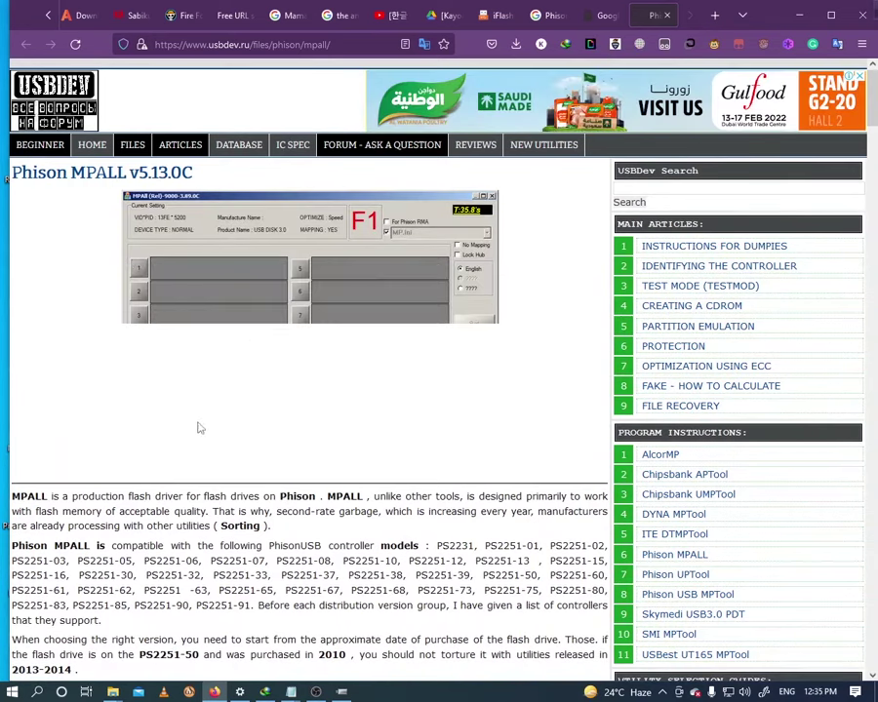
pyautogui.scroll(-1, 187, 449)
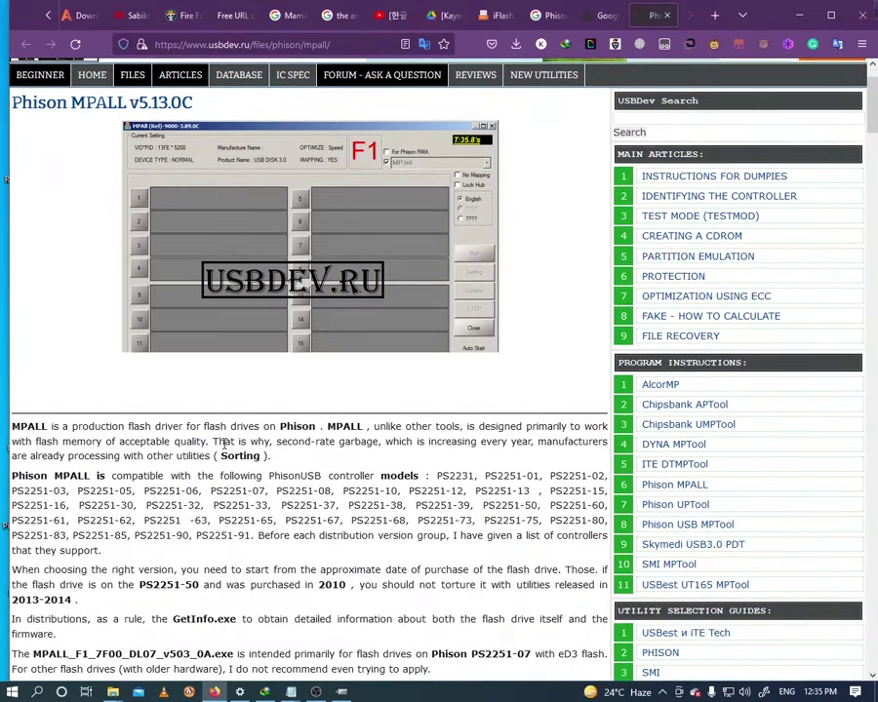
pyautogui.scroll(-1, 224, 443)
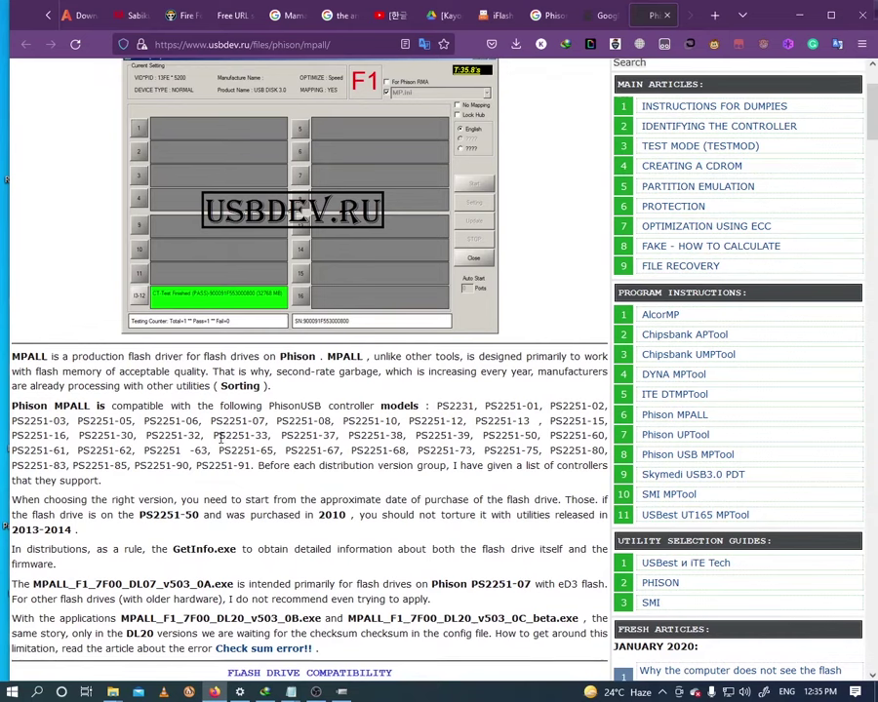
pyautogui.moveTo(211, 422); pyautogui.dragTo(306, 421)
pyautogui.scroll(-2, 283, 488)
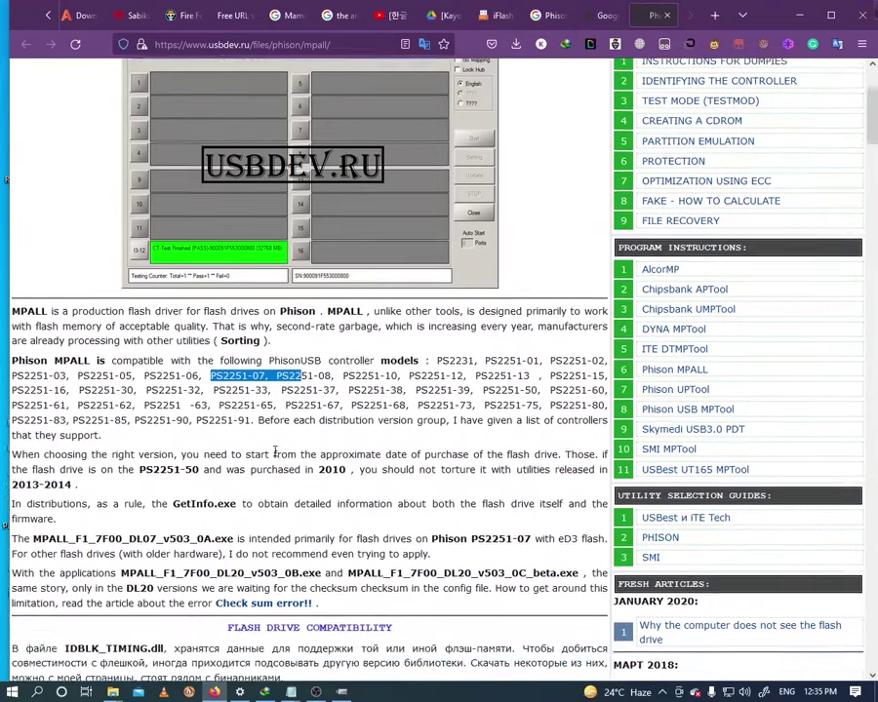
pyautogui.click(271, 466)
pyautogui.scroll(-5, 271, 466)
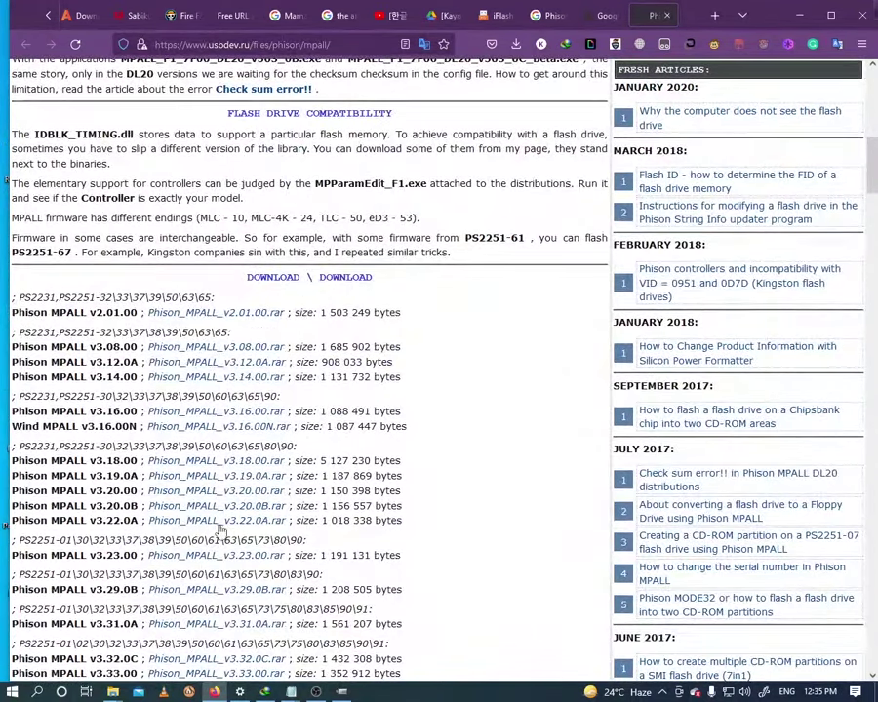
pyautogui.scroll(-5, 240, 472)
pyautogui.scroll(-5, 306, 507)
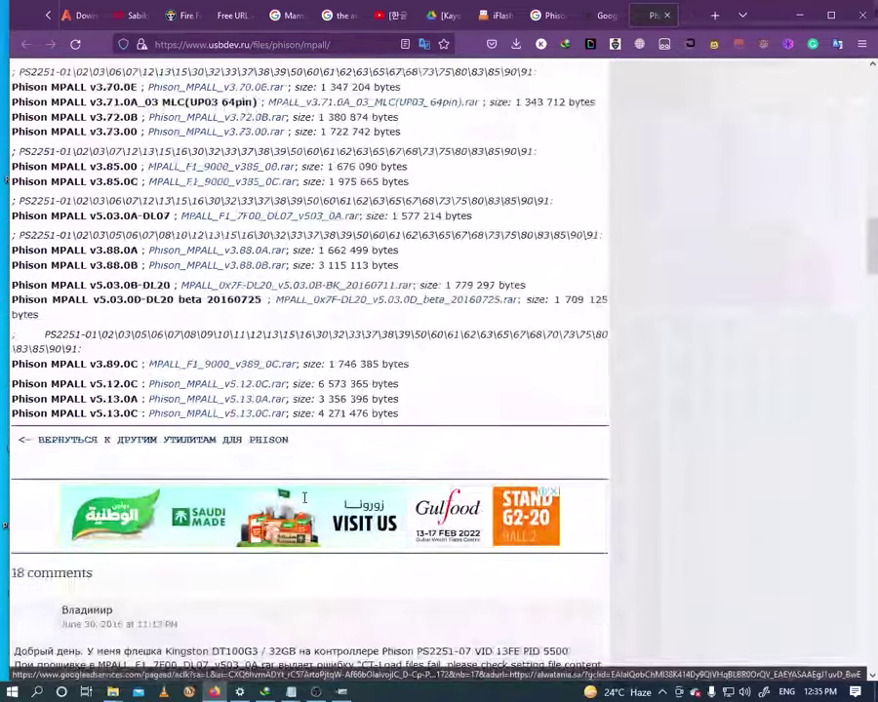
pyautogui.scroll(2, 117, 465)
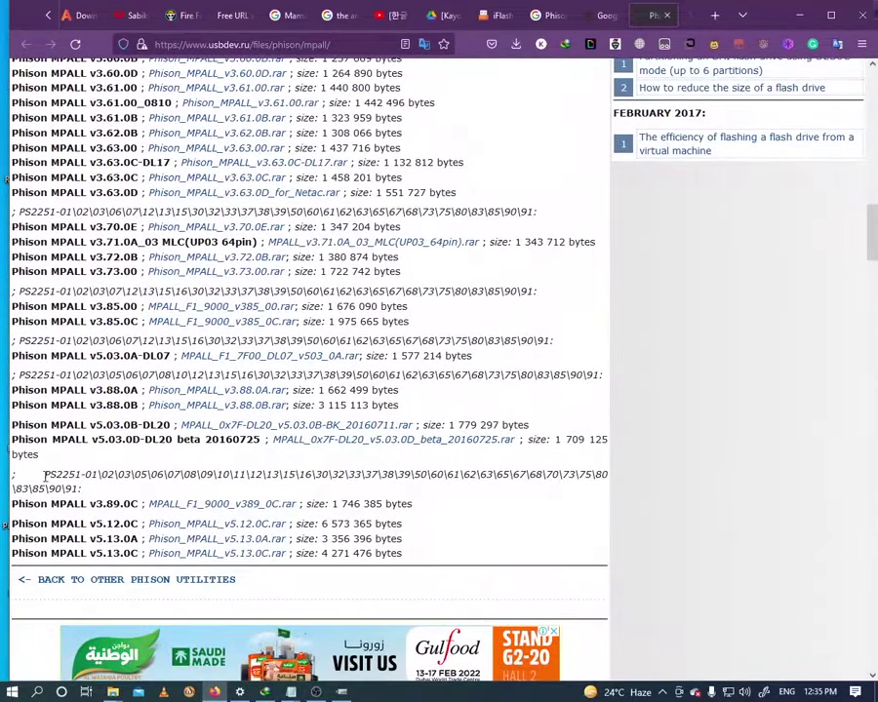
pyautogui.moveTo(44, 474); pyautogui.dragTo(178, 477)
pyautogui.doubleClick(171, 475)
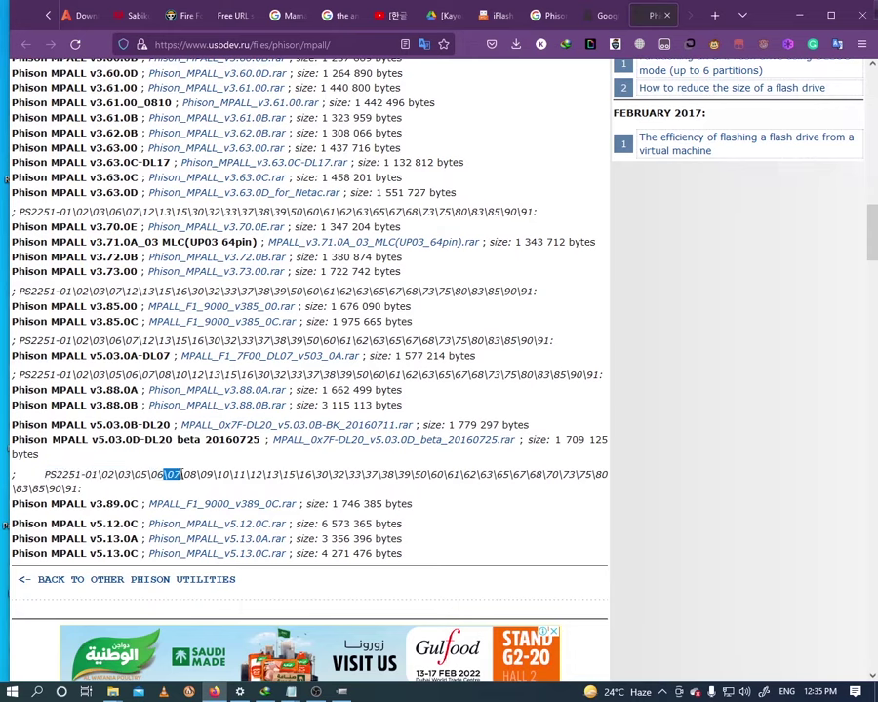
# Step: Start downloading Phison_MPALL_v5.13.0C.rar into Downloads\Compressed
pyautogui.click(267, 472)
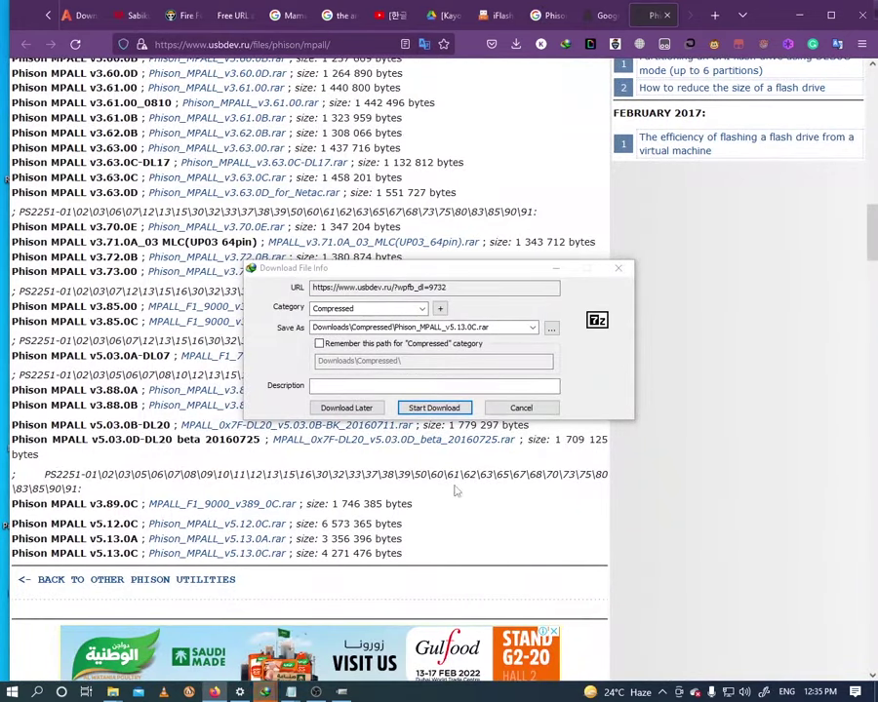
# Step: Refresh the usb flash drive PS2251-07 folder and run MPALL_F1_9000_v389_0C.exe from tw7e_mpall_f1_9000_v389_0c
pyautogui.click(444, 406)
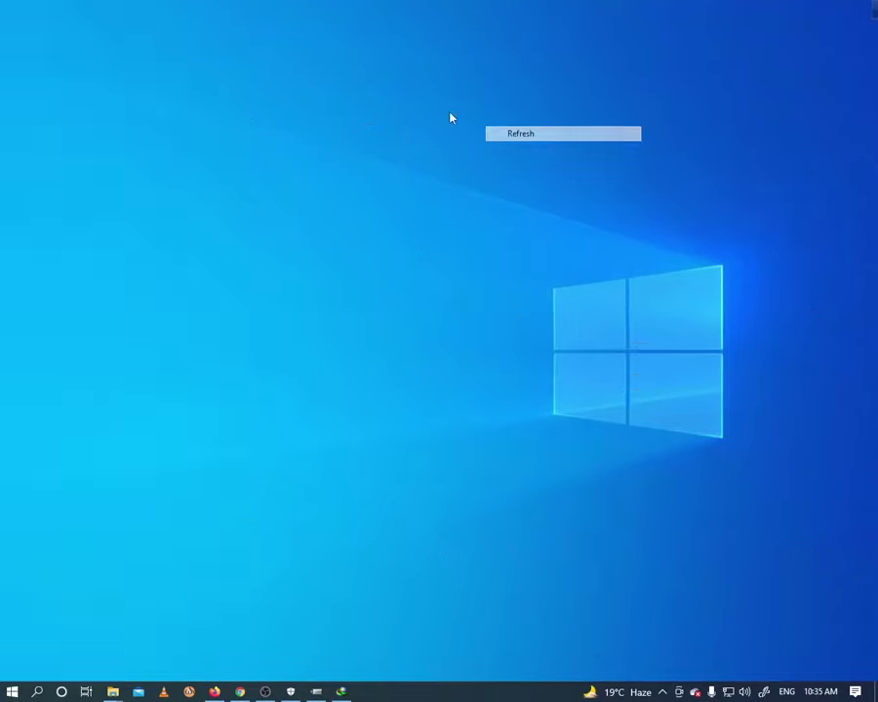
pyautogui.doubleClick(388, 96)
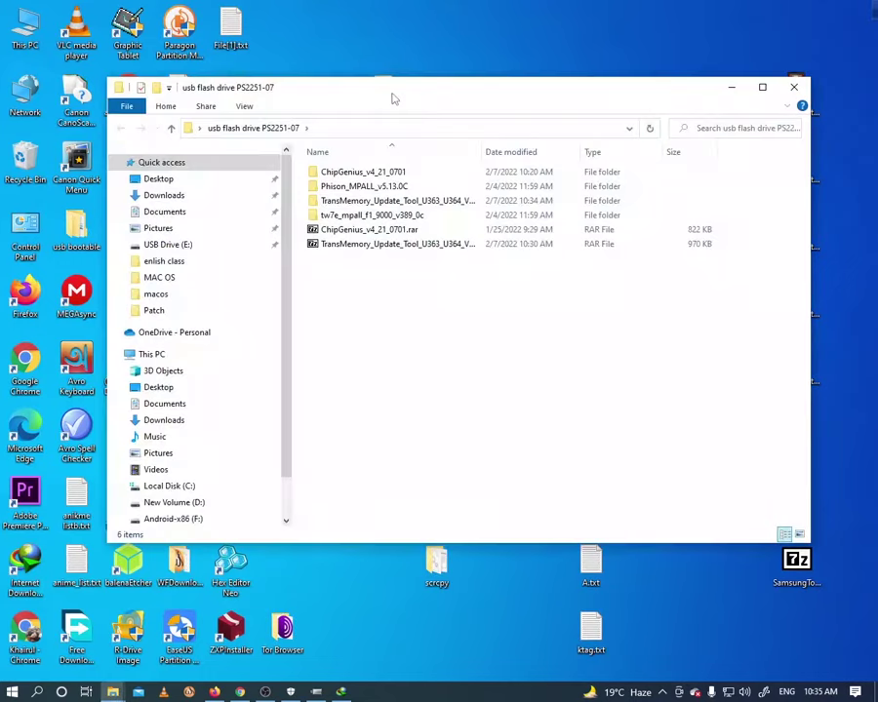
pyautogui.rightClick(395, 299)
pyautogui.click(357, 292)
pyautogui.rightClick(357, 290)
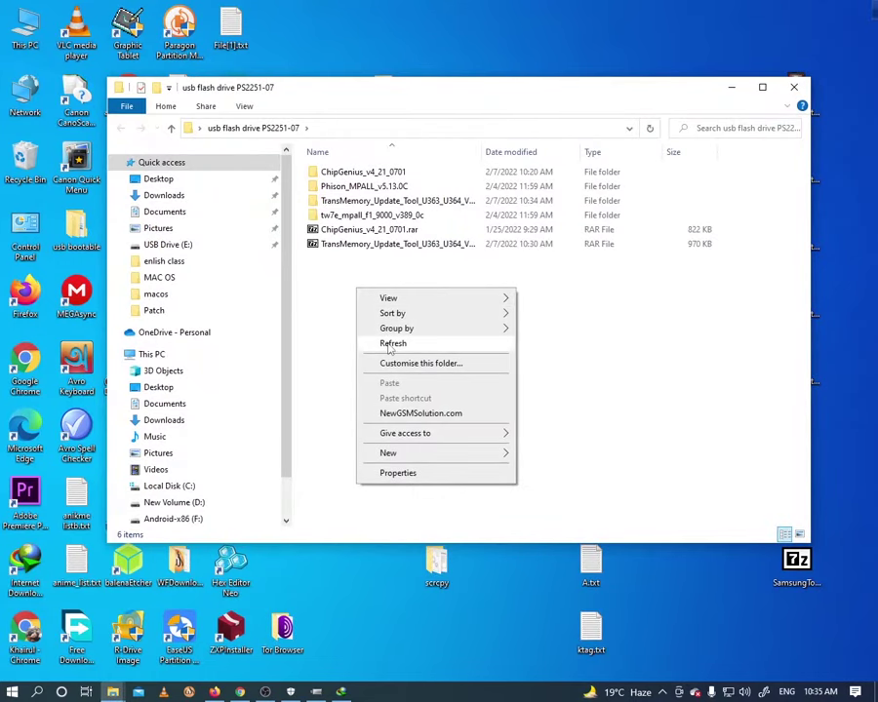
pyautogui.click(349, 143)
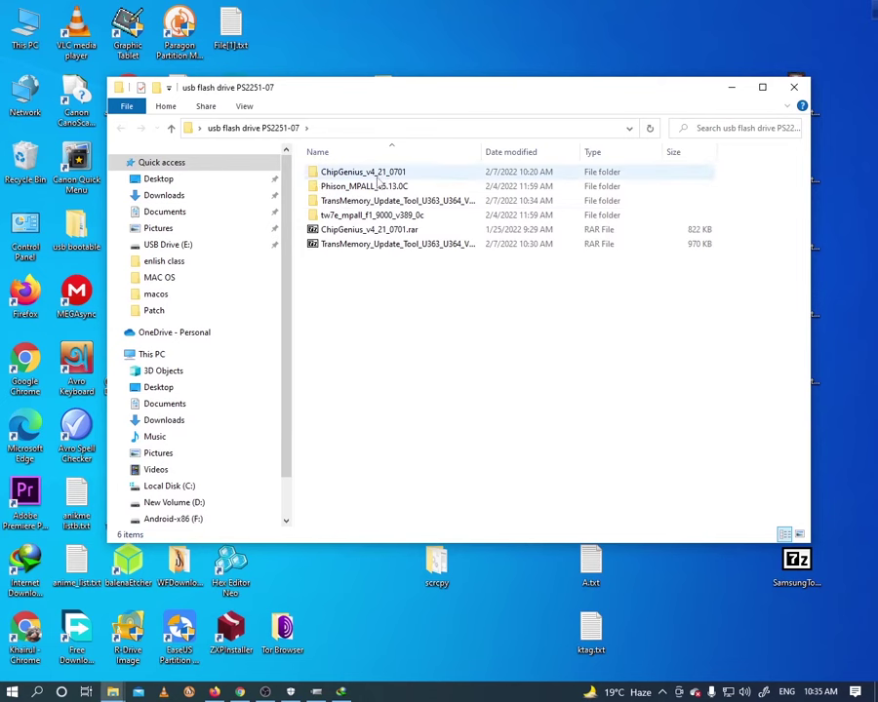
pyautogui.doubleClick(435, 217)
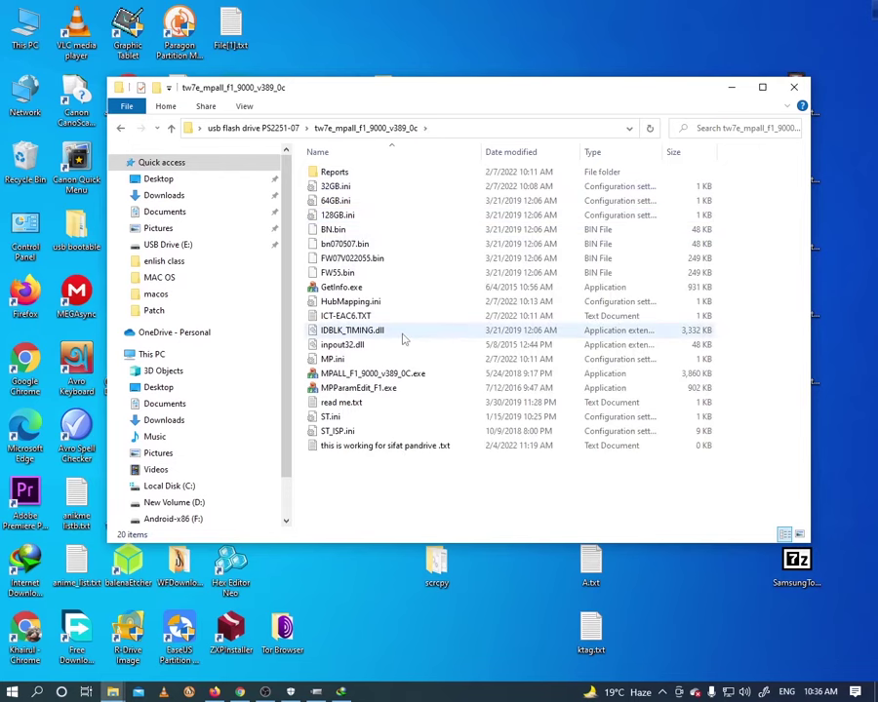
pyautogui.doubleClick(459, 377)
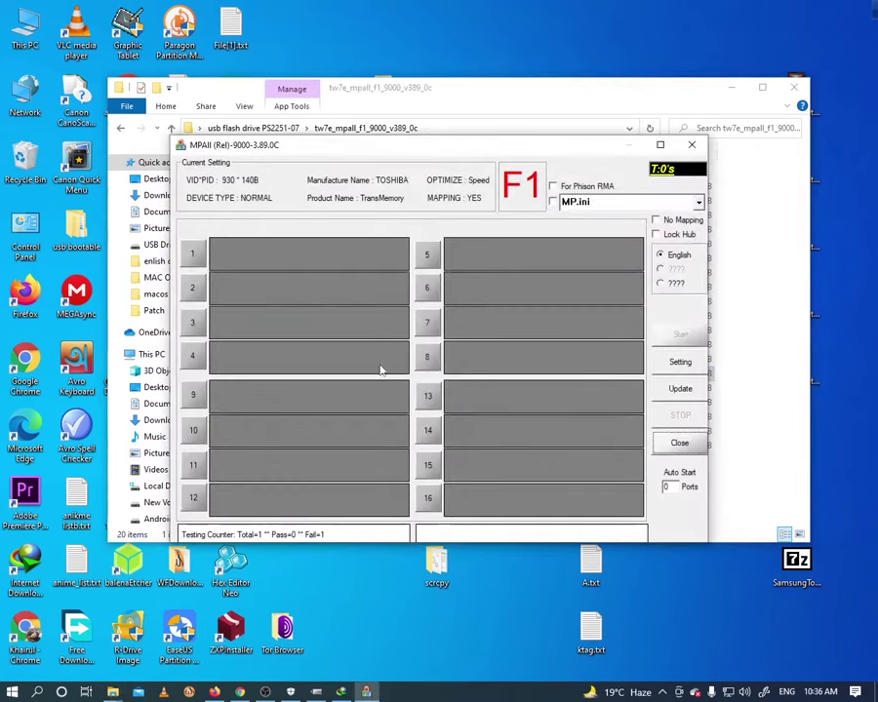
# Step: Scan the ports with Update until port 5 shows the PS2251-07 TOSHIBA drive
pyautogui.click(683, 392)
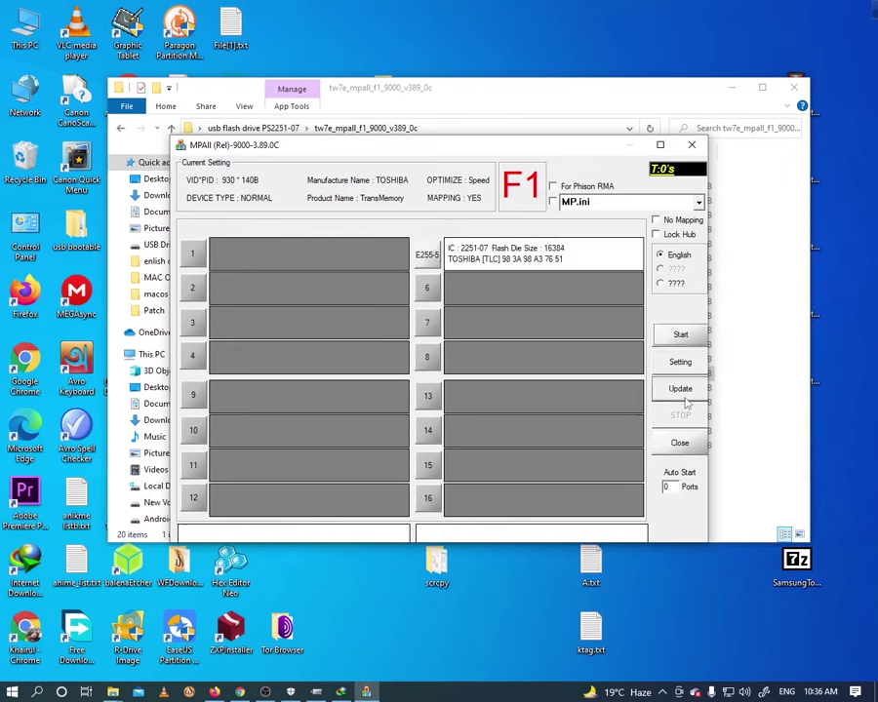
pyautogui.click(684, 397)
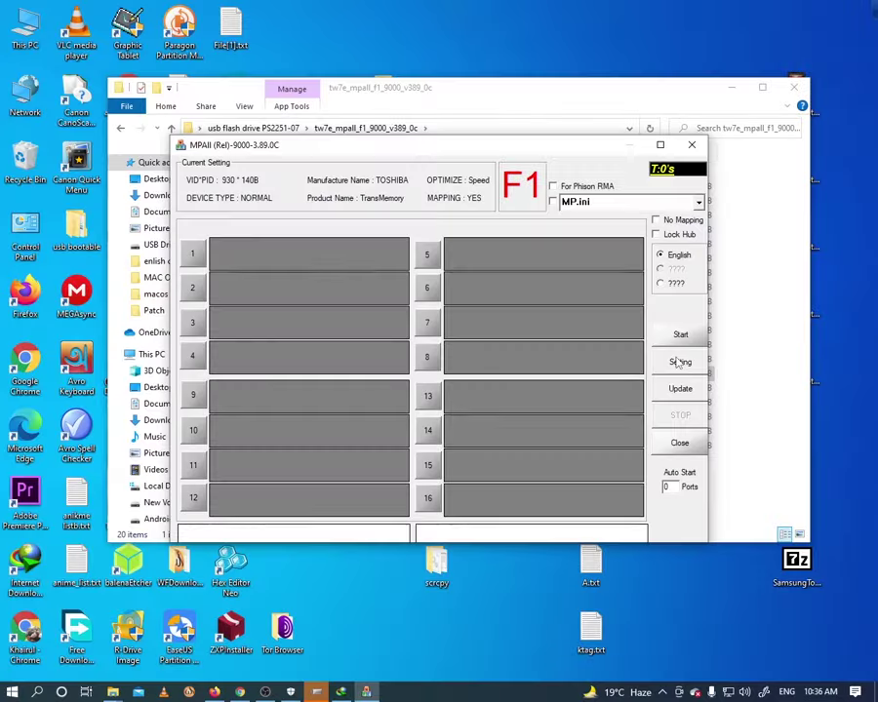
# Step: Open the Advance Setting window with Load Last Setting chosen in the Setting Type dialog
pyautogui.click(680, 361)
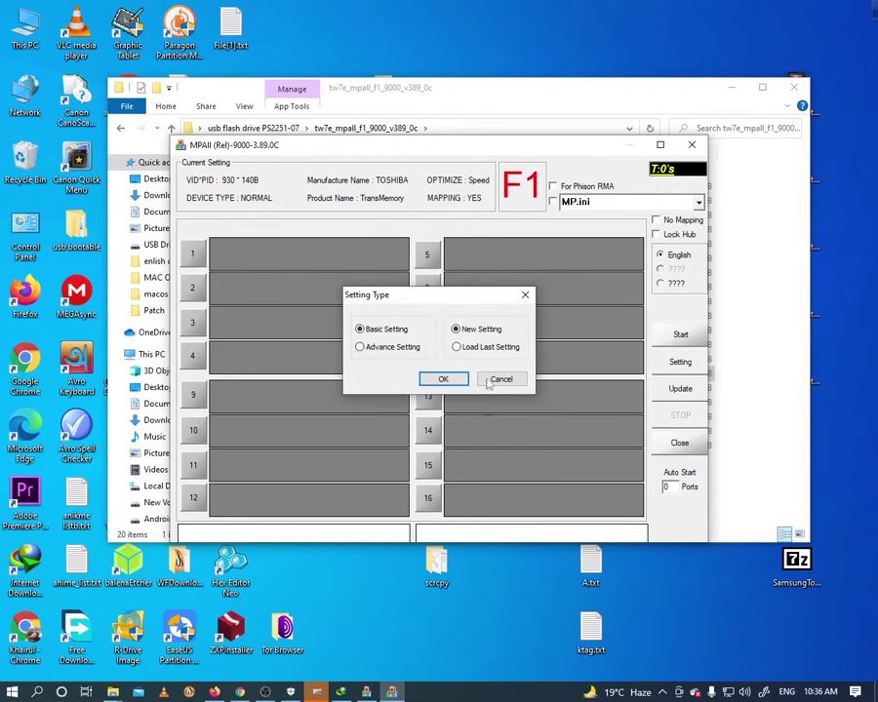
pyautogui.click(490, 381)
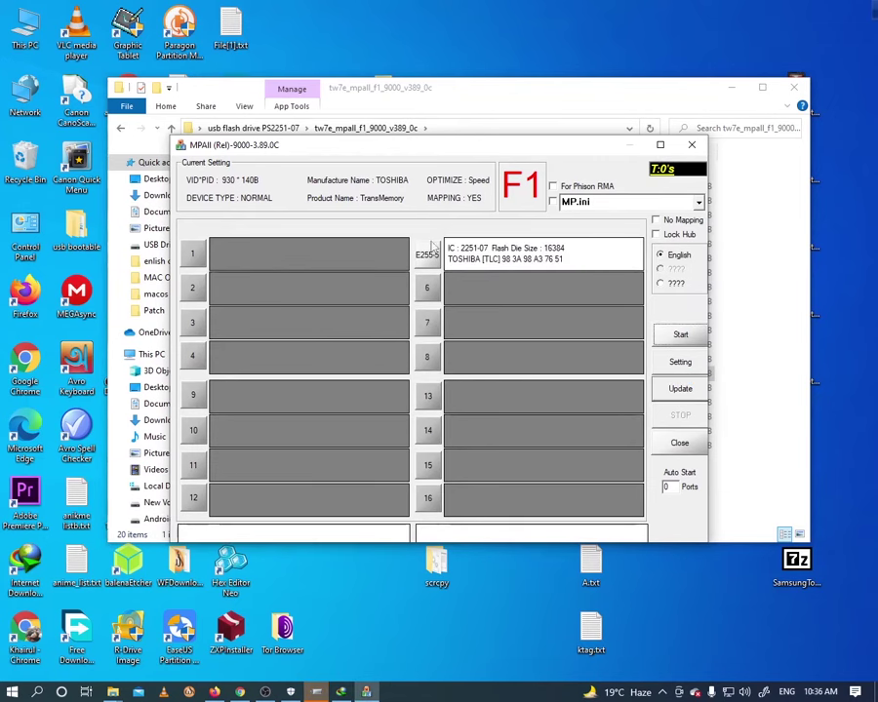
pyautogui.click(682, 362)
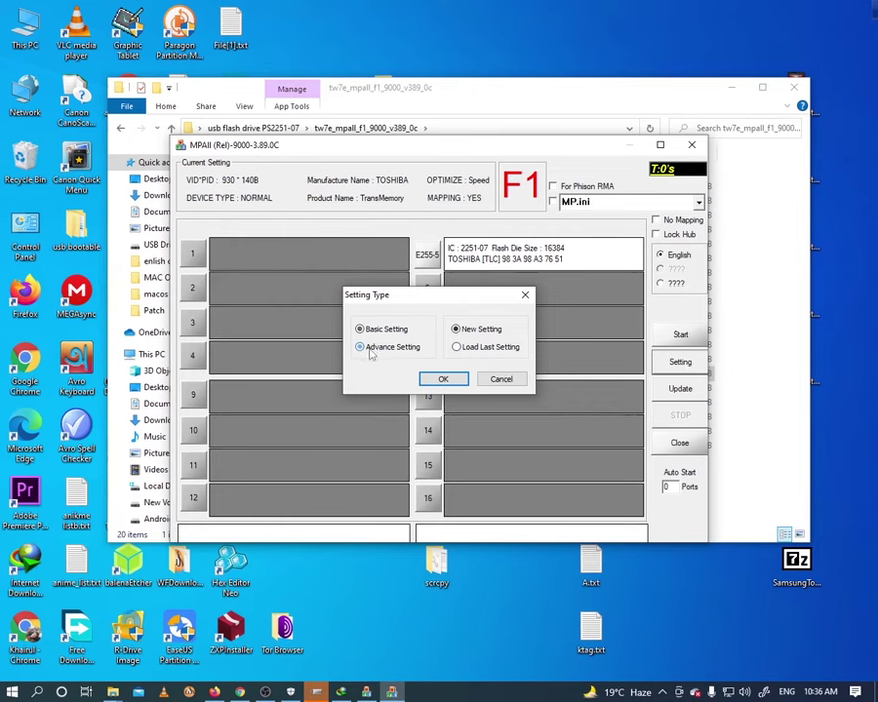
pyautogui.click(459, 349)
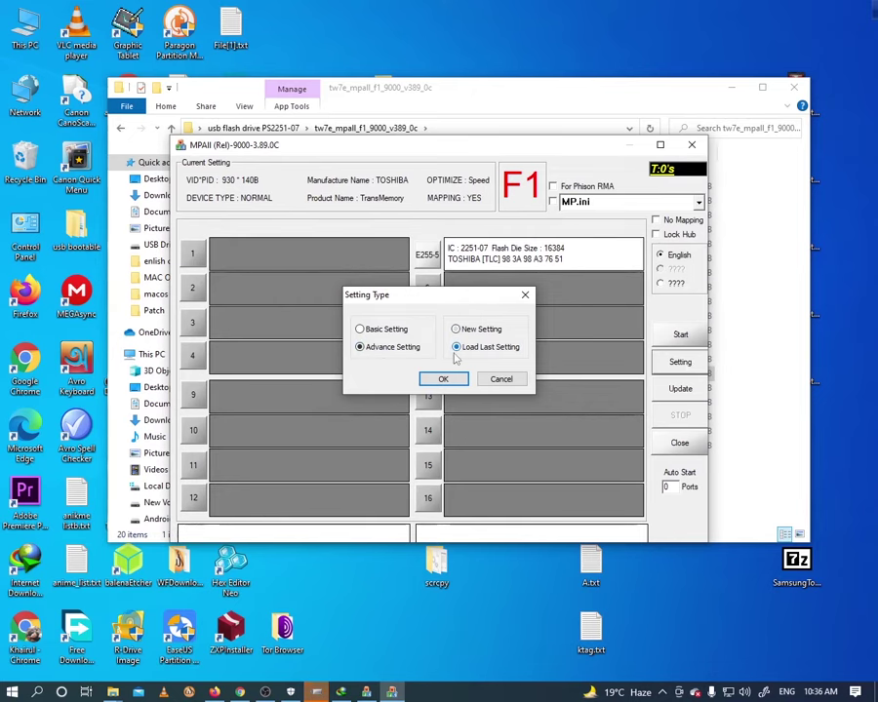
pyautogui.click(443, 379)
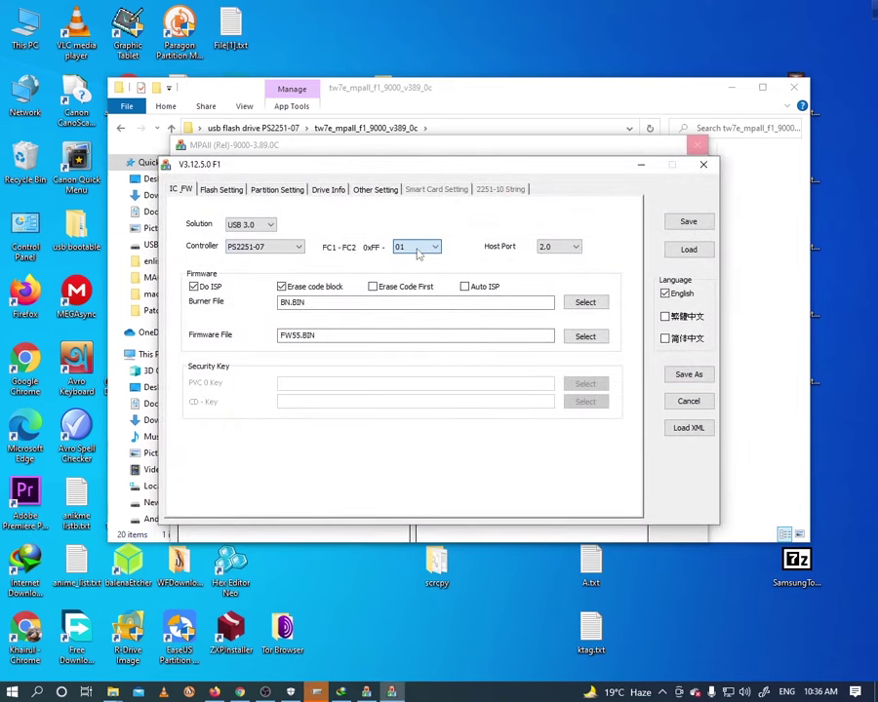
# Step: Leave Host Port unchanged and keep BN.BIN as the burner file
pyautogui.click(554, 247)
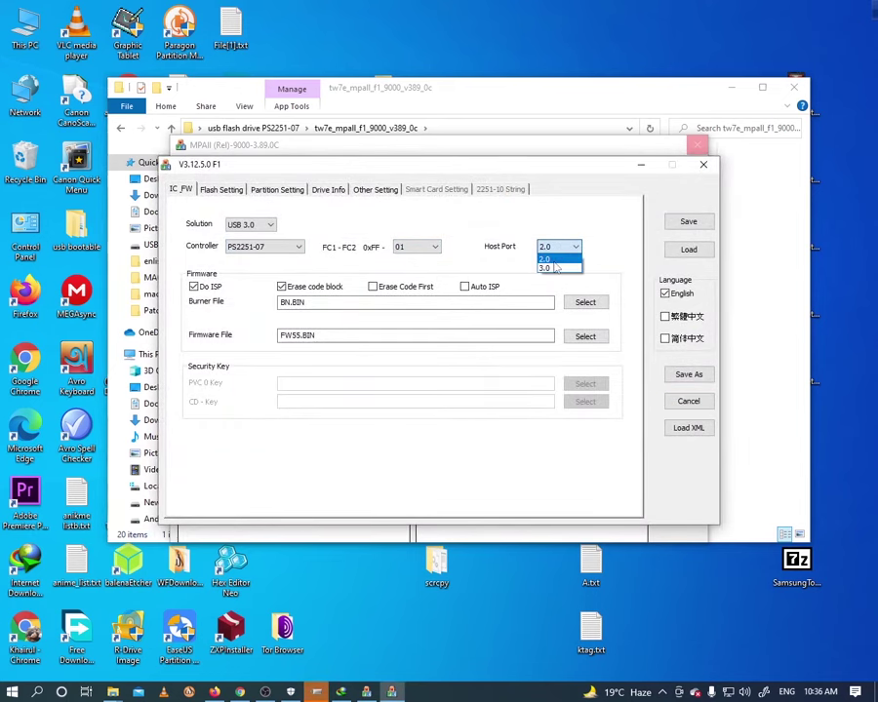
pyautogui.press('Escape')
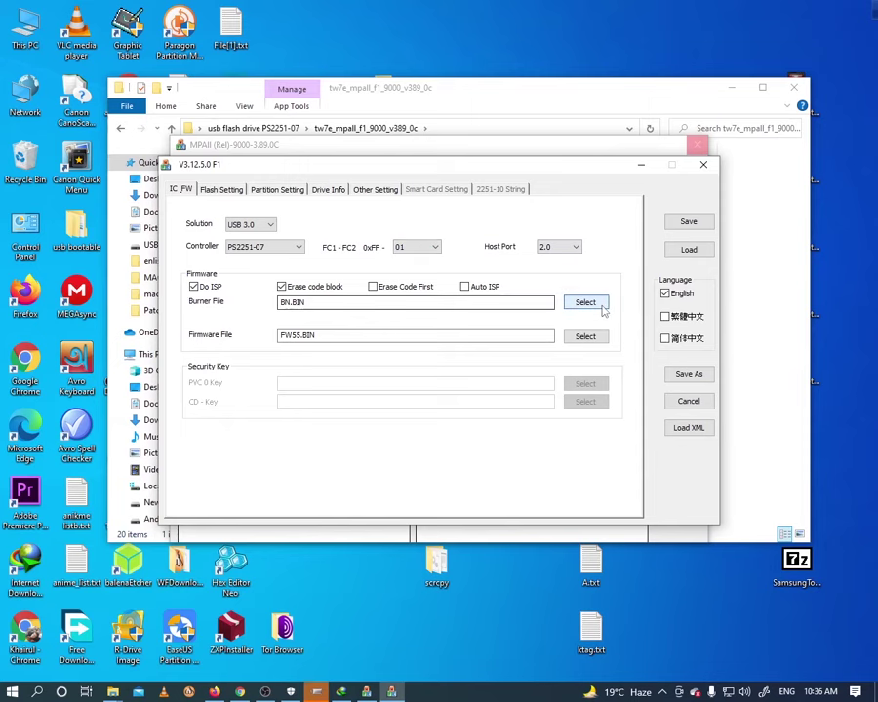
pyautogui.click(585, 302)
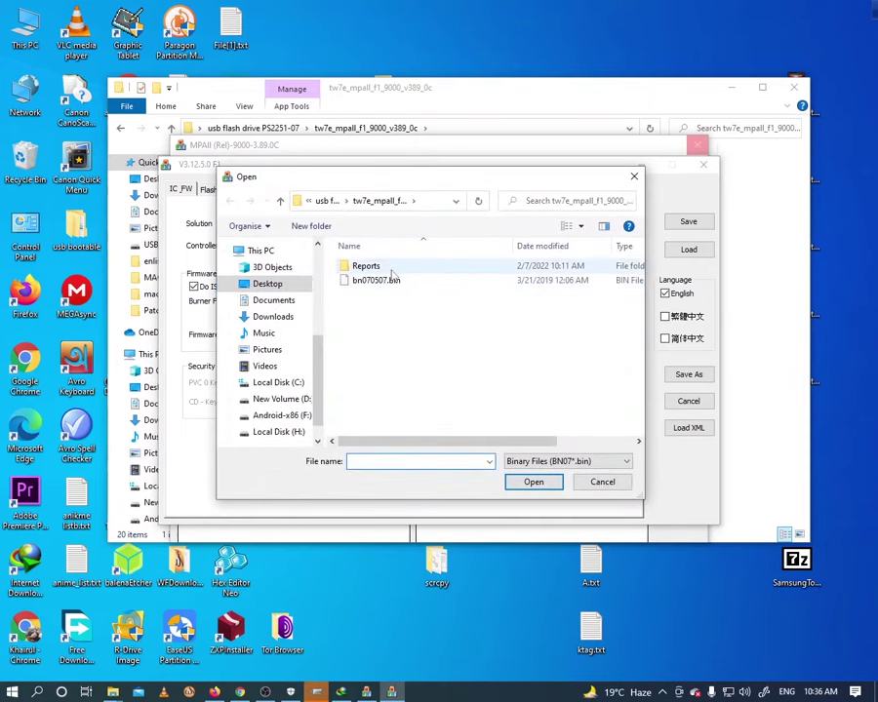
pyautogui.moveTo(409, 180); pyautogui.dragTo(487, 215)
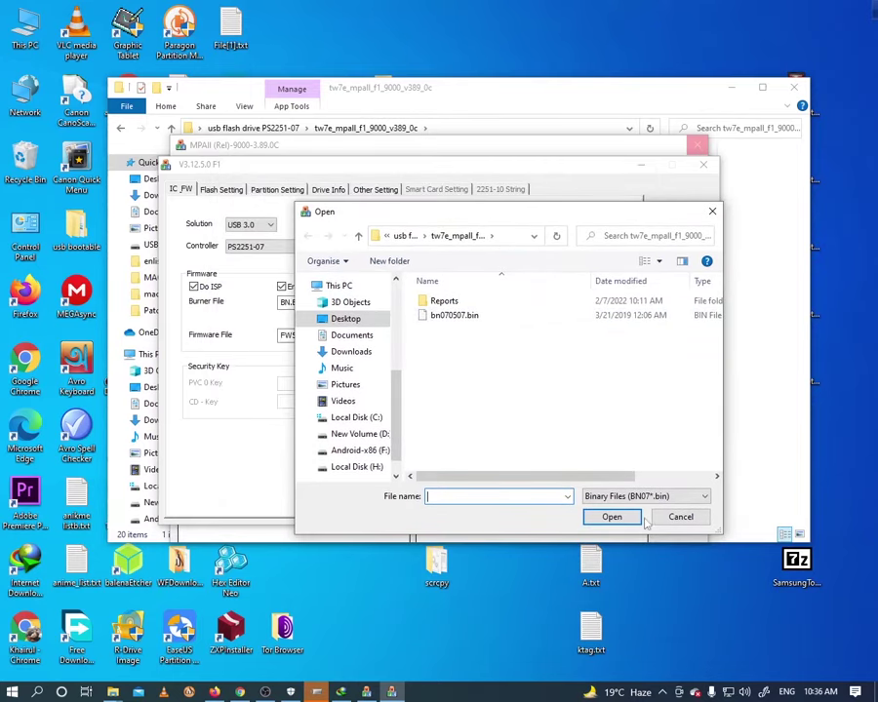
pyautogui.click(680, 517)
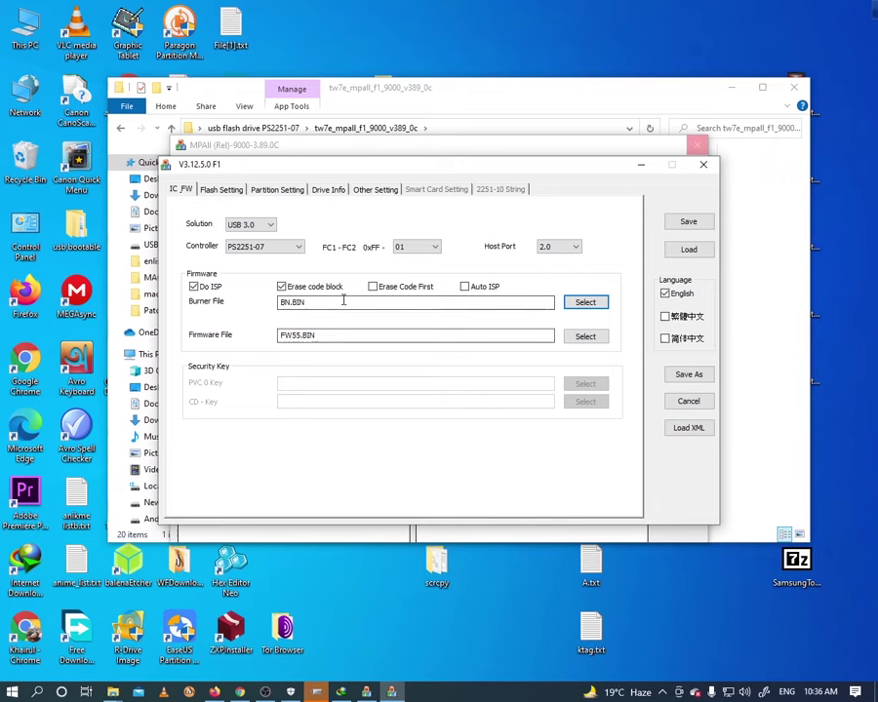
pyautogui.moveTo(343, 299); pyautogui.dragTo(268, 309)
# Step: Keep FW55.BIN as the firmware file and close the advanced settings window
pyautogui.click(585, 335)
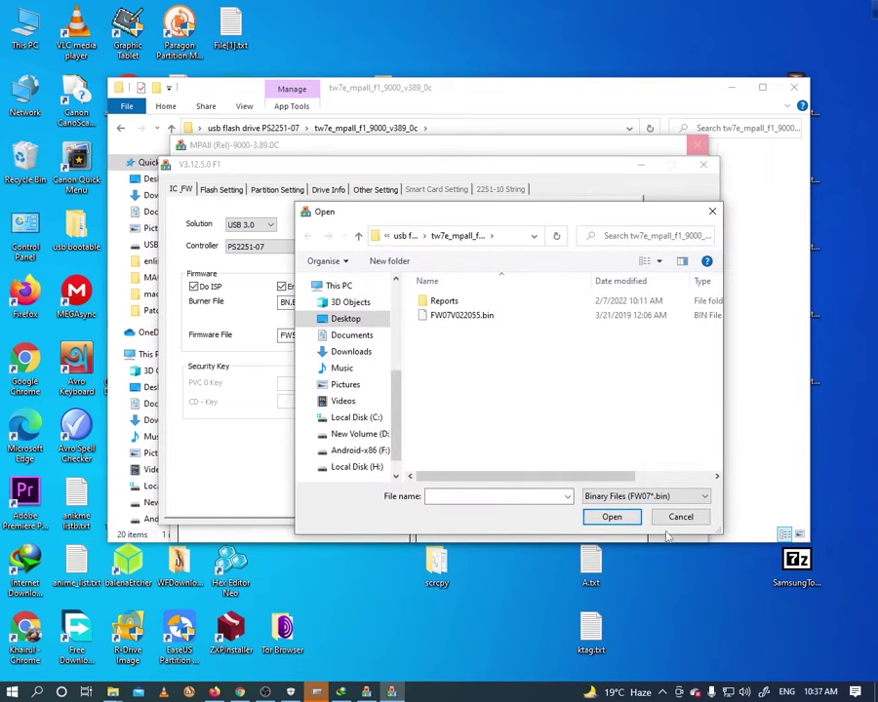
pyautogui.press('Escape')
pyautogui.moveTo(334, 339); pyautogui.dragTo(279, 345)
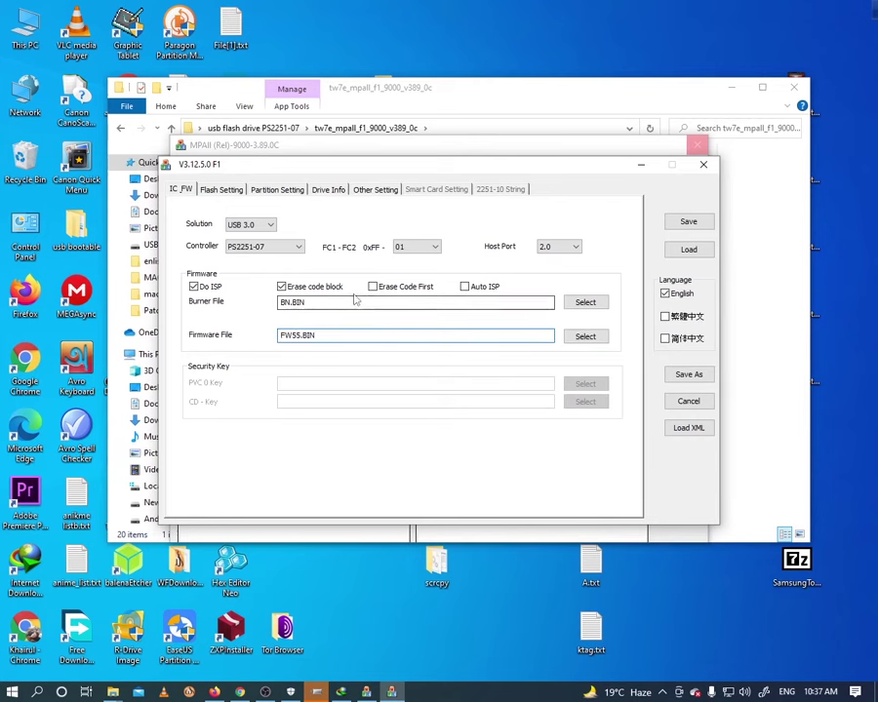
pyautogui.click(688, 221)
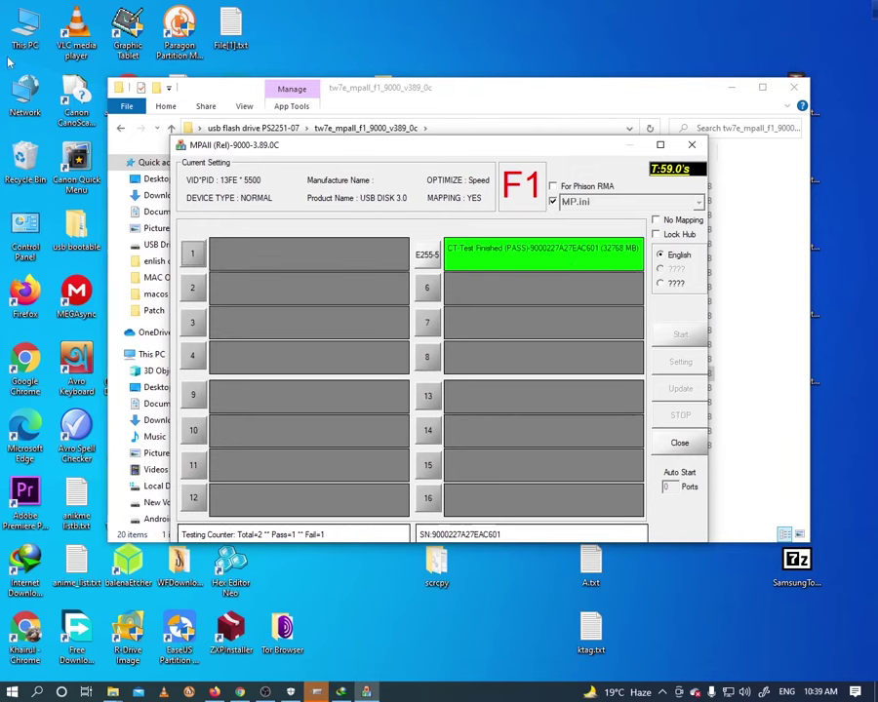
# Step: Open This PC from the desktop to view the drives, including USB Drive (E:)
pyautogui.doubleClick(25, 29)
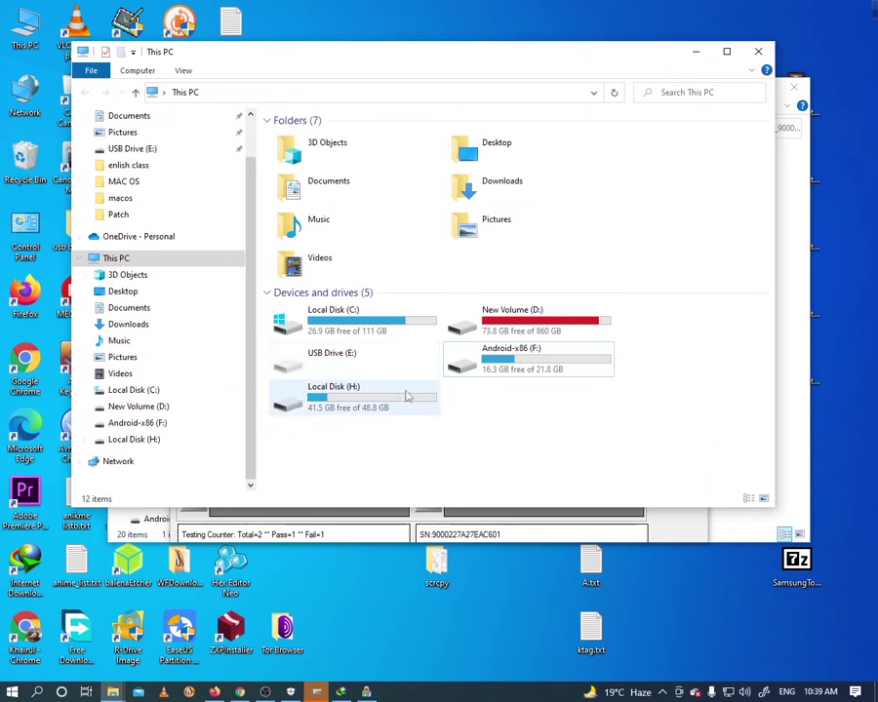